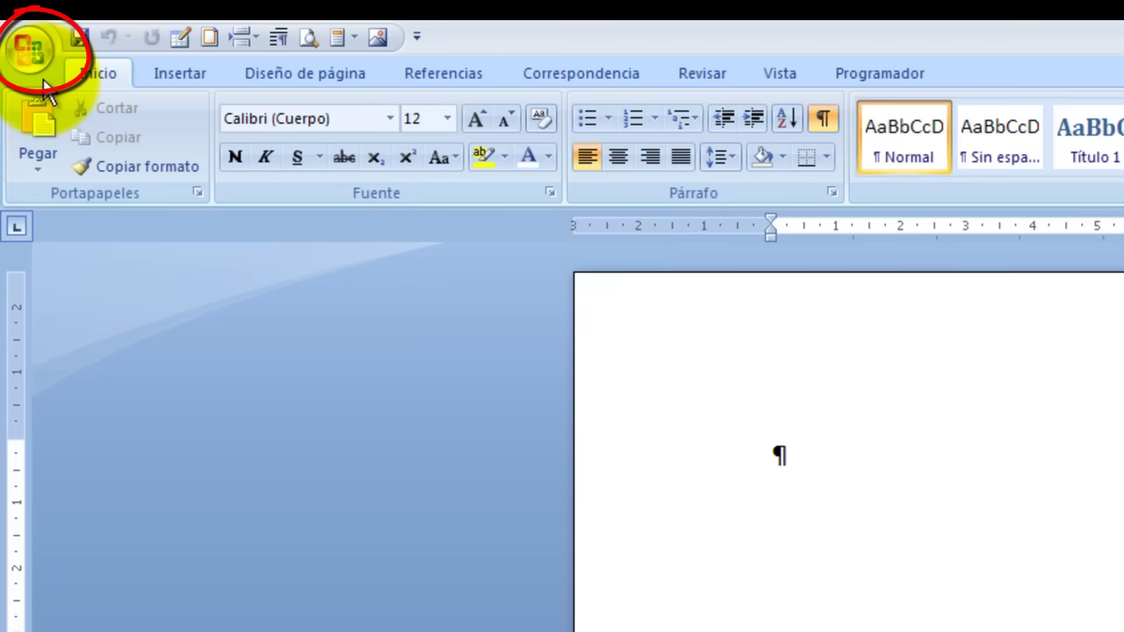
Look over the Office menu and the Insertar and Diseño de página tabs, returning to Inicio
{"action": "left_click", "coordinate": [32, 61]}
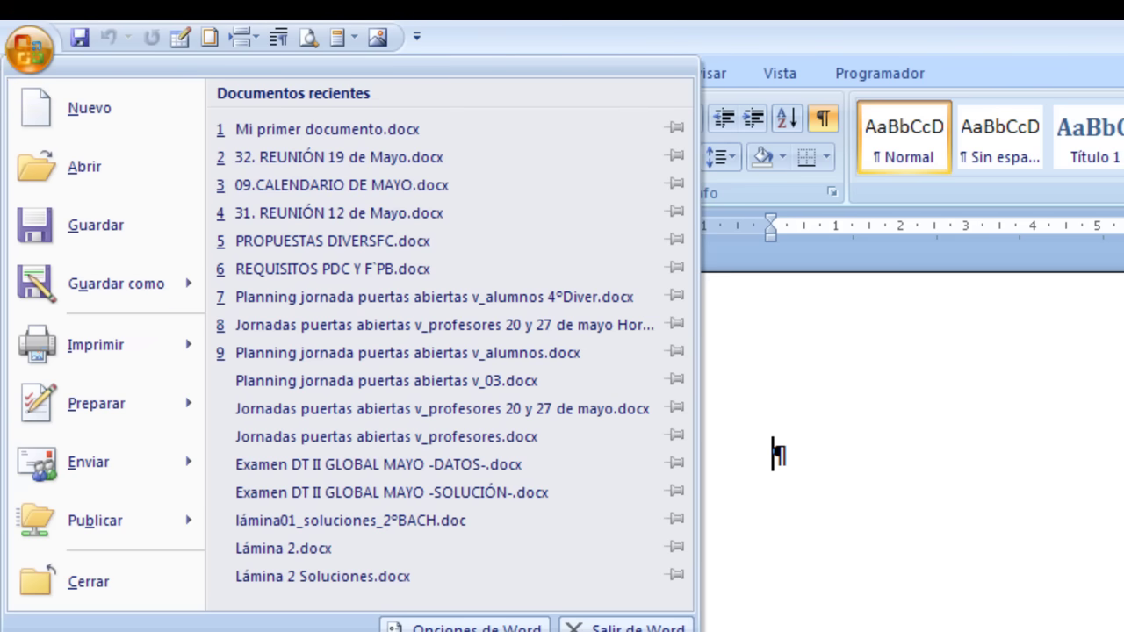
{"action": "key", "text": "Escape"}
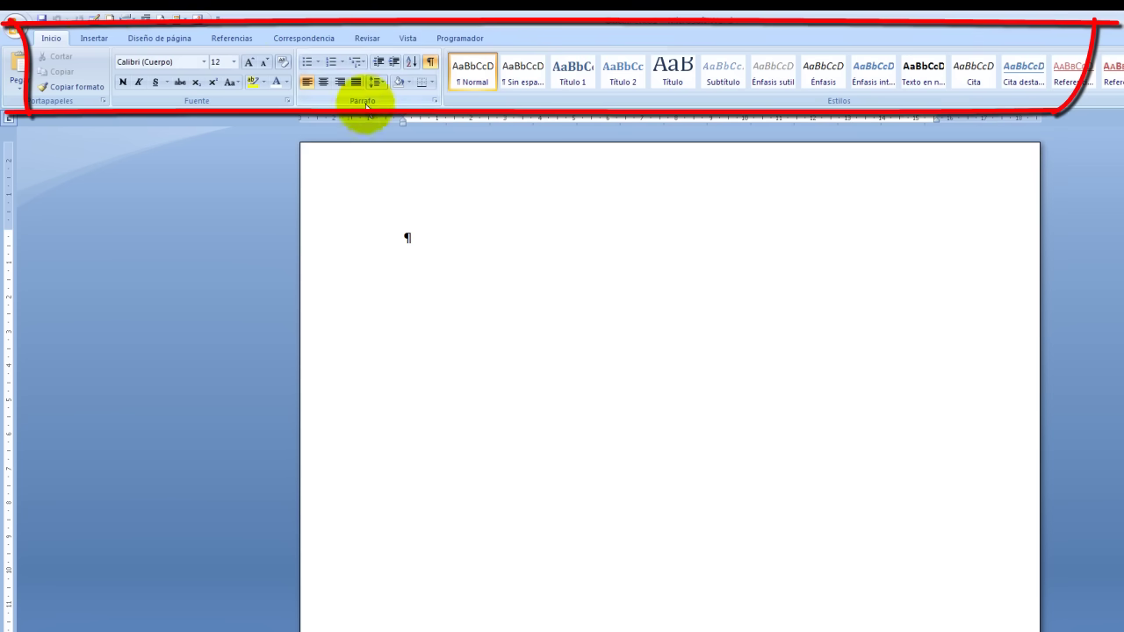
{"action": "left_click", "coordinate": [96, 39]}
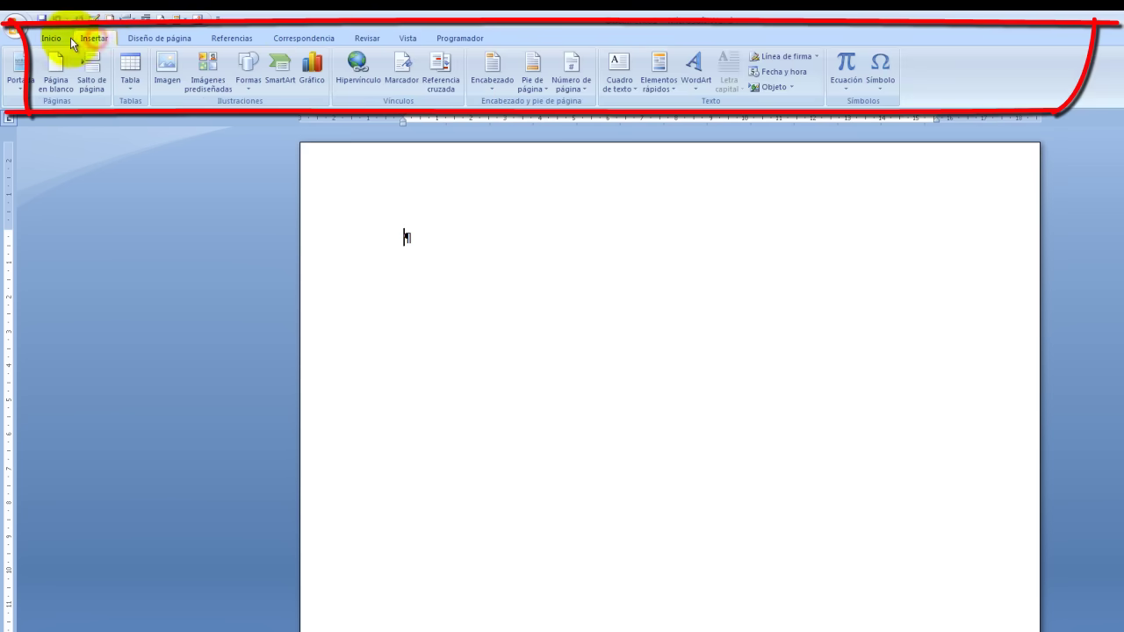
{"action": "left_click", "coordinate": [132, 38]}
{"action": "left_click", "coordinate": [53, 40]}
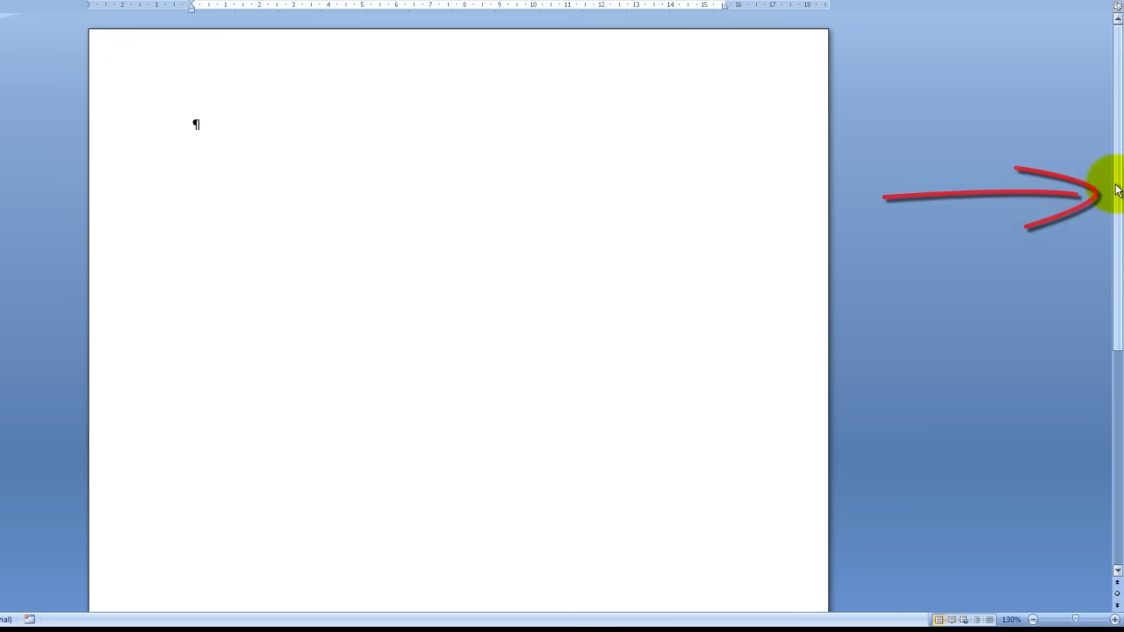
Raise the page zoom from 130% to 138% and scroll through the page
{"action": "mouse_move", "coordinate": [1117, 191]}
{"action": "left_mouse_down"}
{"action": "mouse_move", "coordinate": [1120, 376]}
{"action": "mouse_move", "coordinate": [1117, 216]}
{"action": "left_mouse_up"}
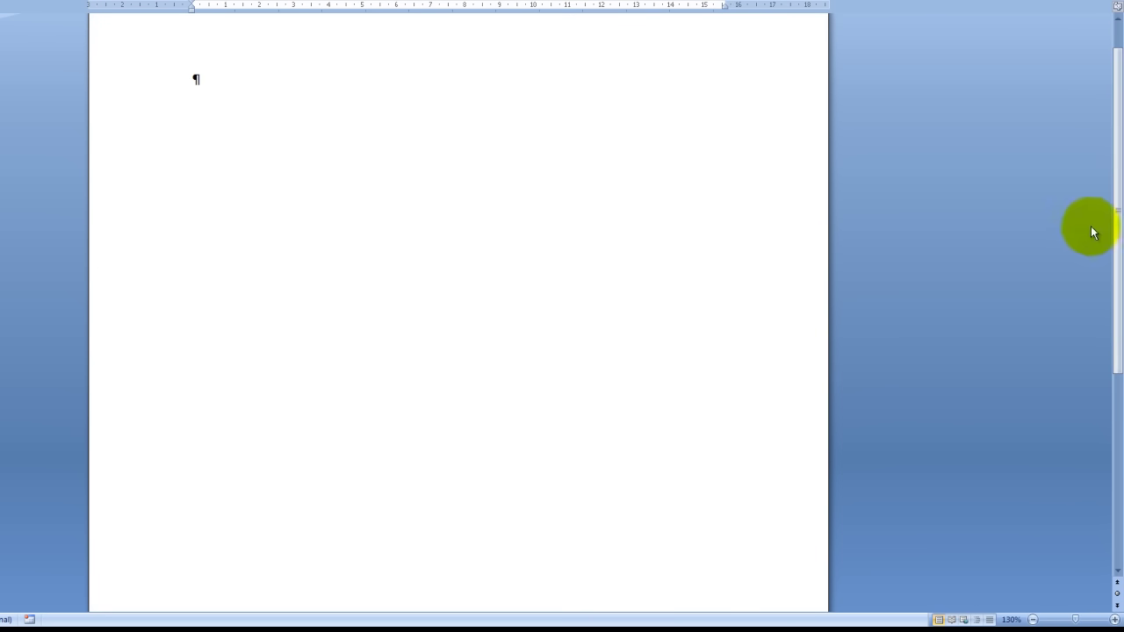
{"action": "left_click_drag", "start_coordinate": [1118, 210], "coordinate": [1117, 132]}
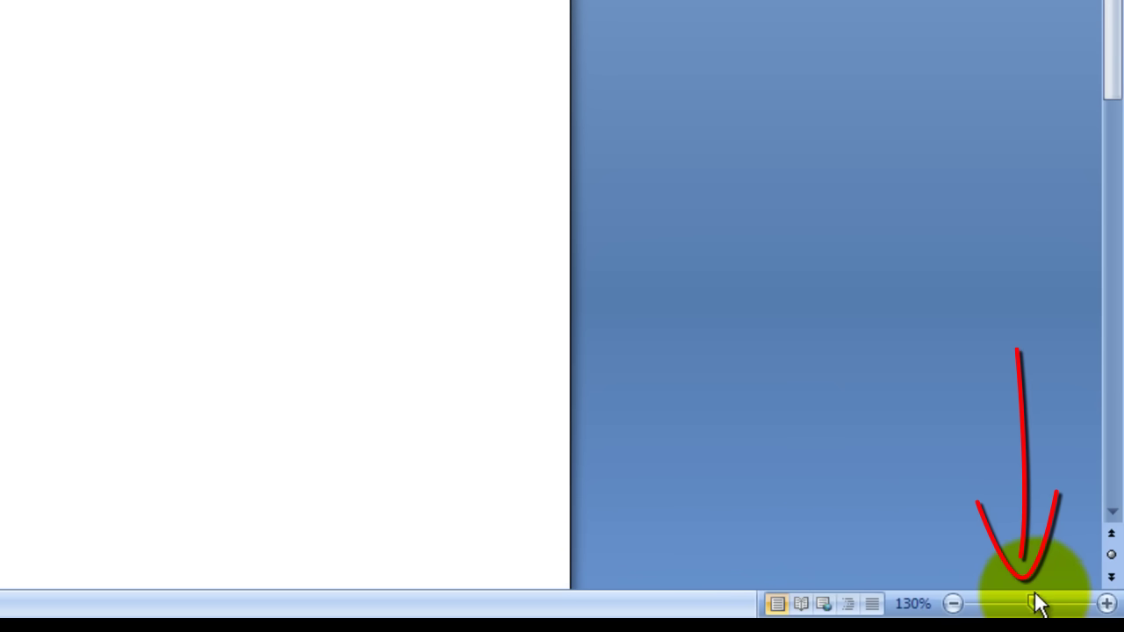
{"action": "left_click_drag", "start_coordinate": [1035, 604], "coordinate": [1035, 606]}
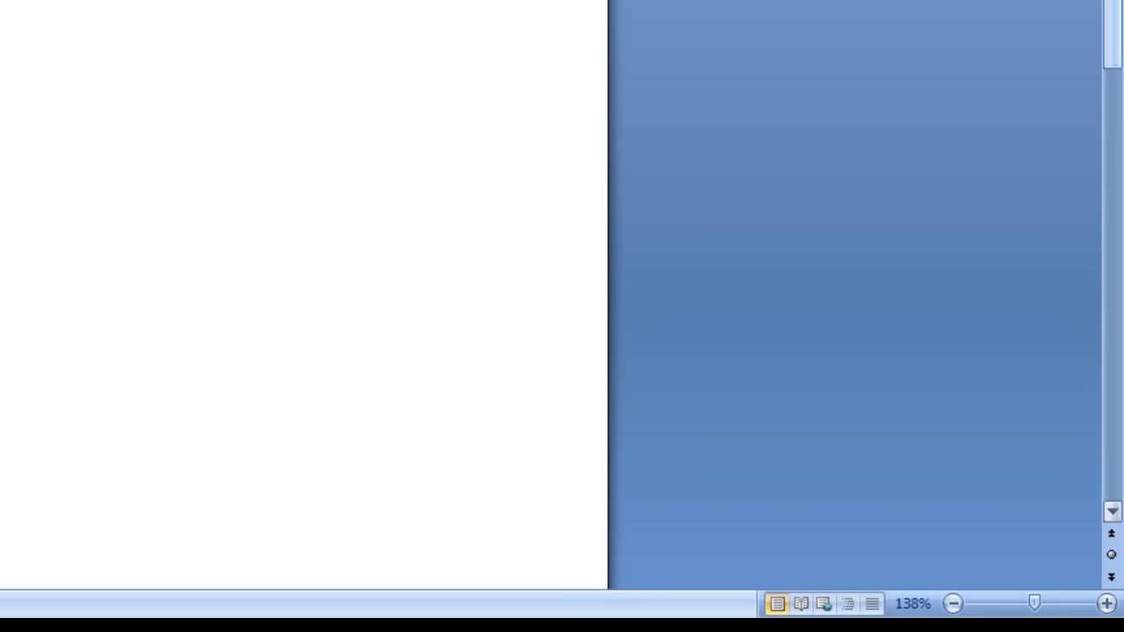
{"action": "left_click", "coordinate": [1113, 36]}
{"action": "left_click_drag", "start_coordinate": [1113, 35], "coordinate": [1104, 238]}
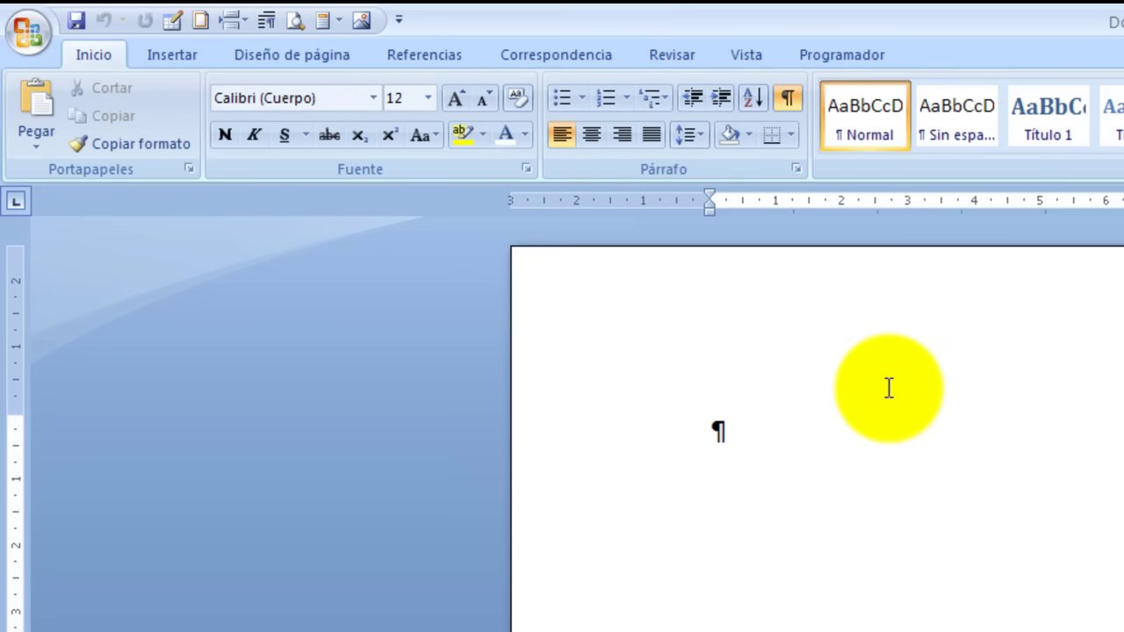
{"action": "left_click", "coordinate": [184, 54]}
{"action": "left_click", "coordinate": [290, 56]}
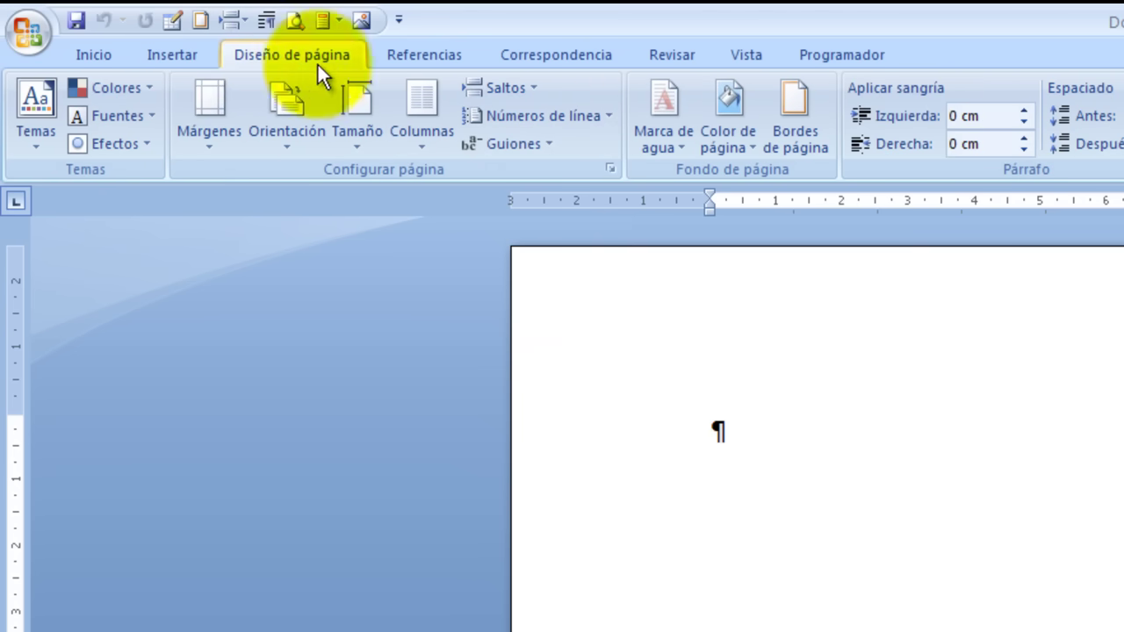
{"action": "left_click", "coordinate": [95, 58]}
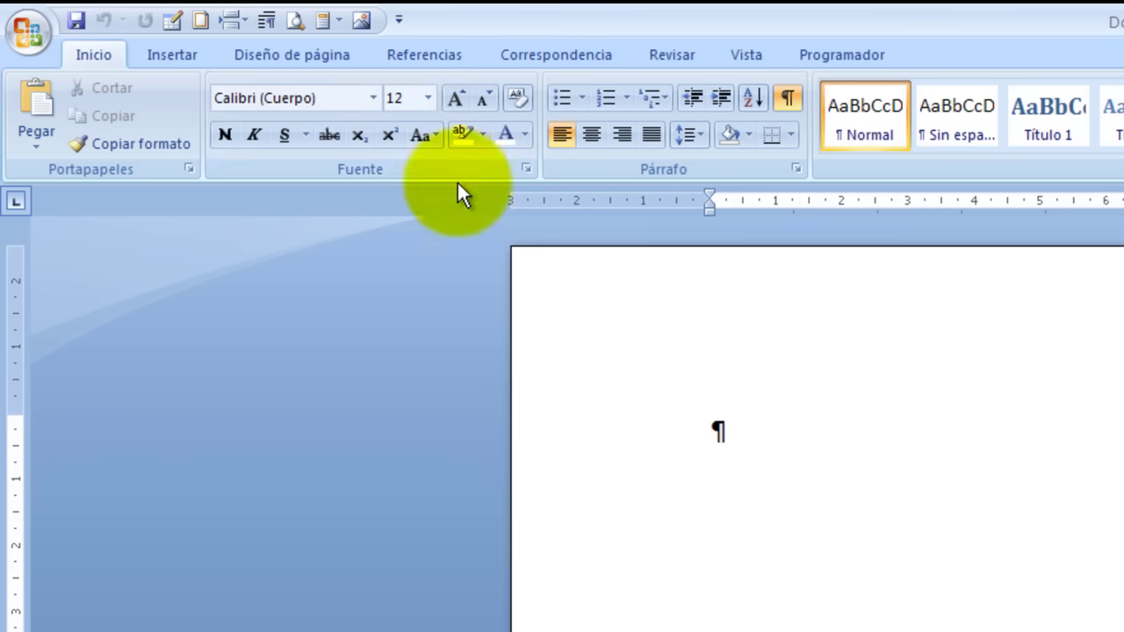
{"action": "left_click", "coordinate": [526, 168]}
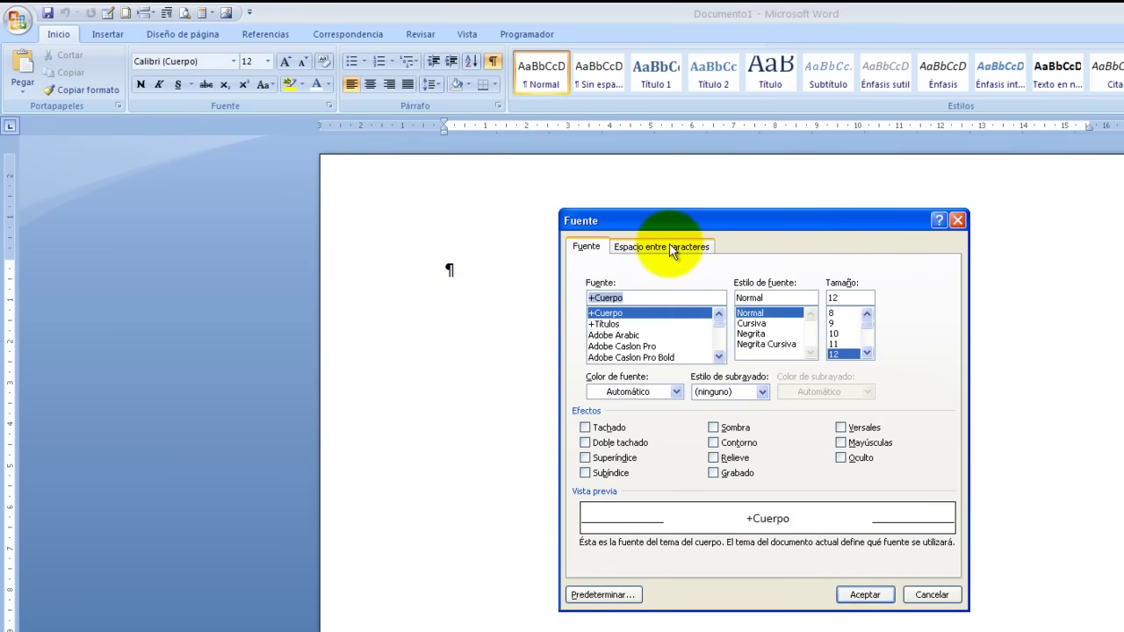
{"action": "left_click", "coordinate": [672, 247]}
{"action": "left_click", "coordinate": [587, 249]}
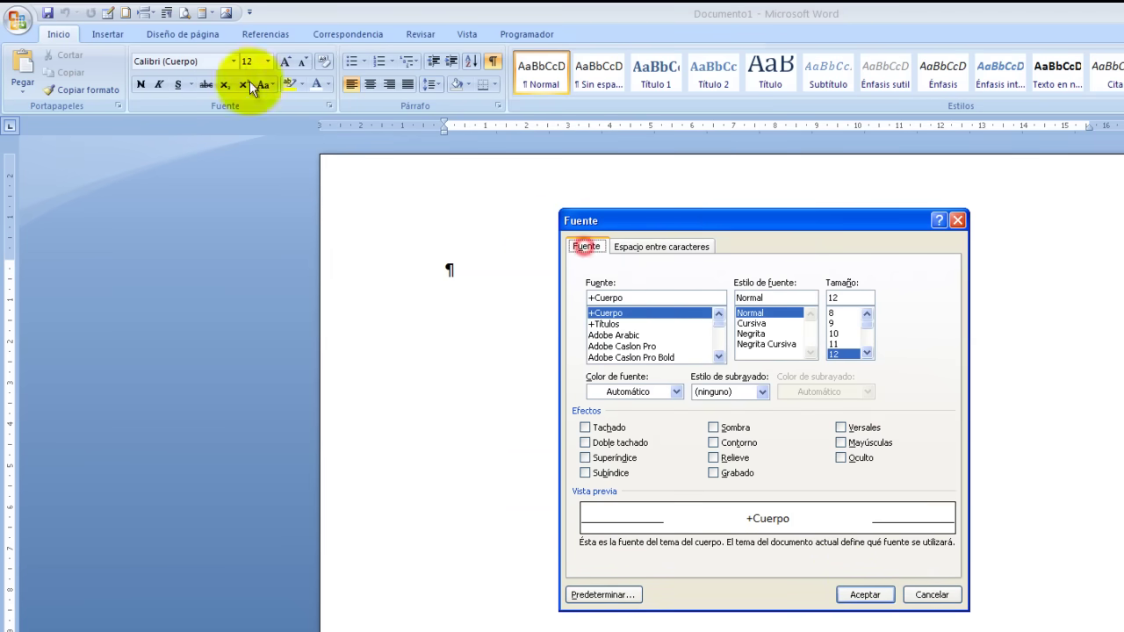
{"action": "left_click", "coordinate": [931, 594]}
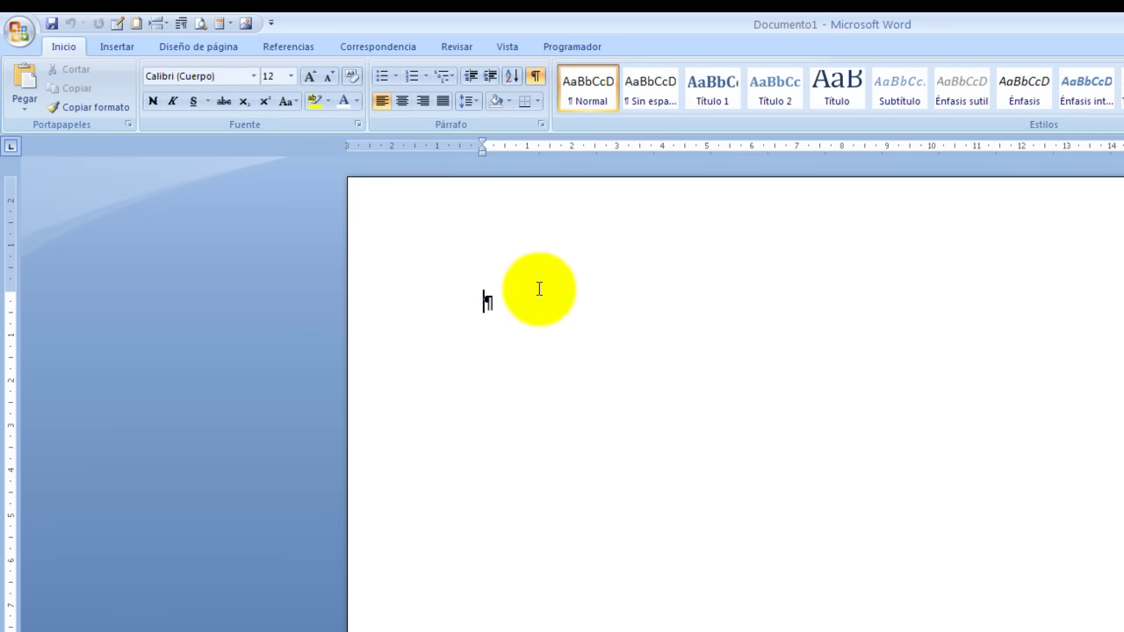
{"action": "right_click", "coordinate": [488, 301]}
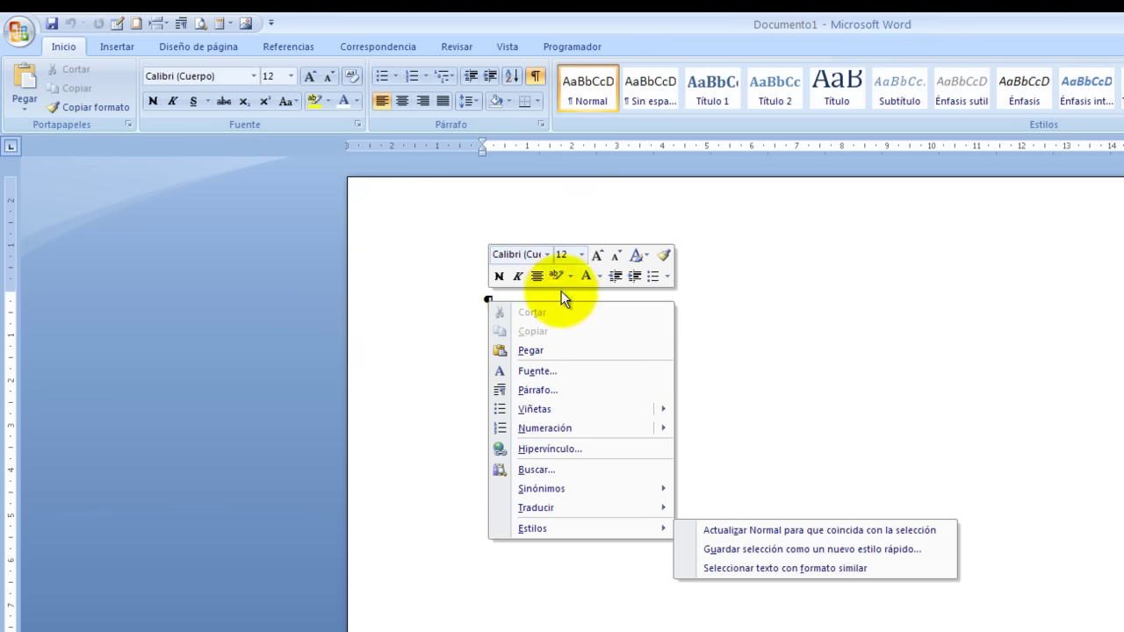
{"action": "left_click", "coordinate": [390, 220]}
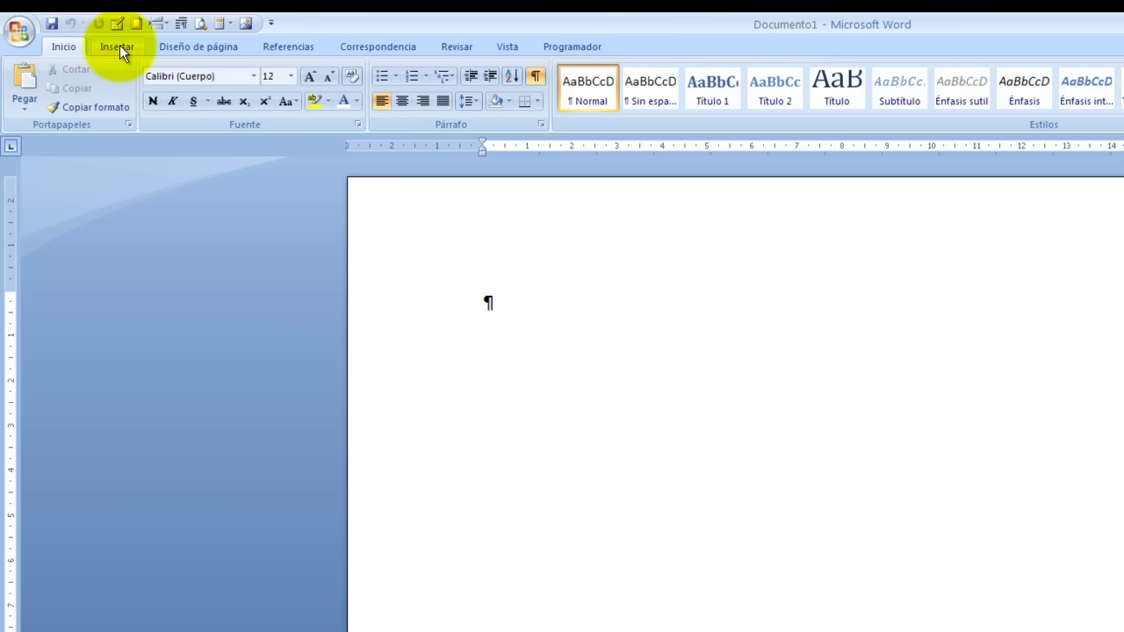
On Insertar, browse the Portada cover designs without adding one, then open the Formas gallery
{"action": "left_click", "coordinate": [119, 44]}
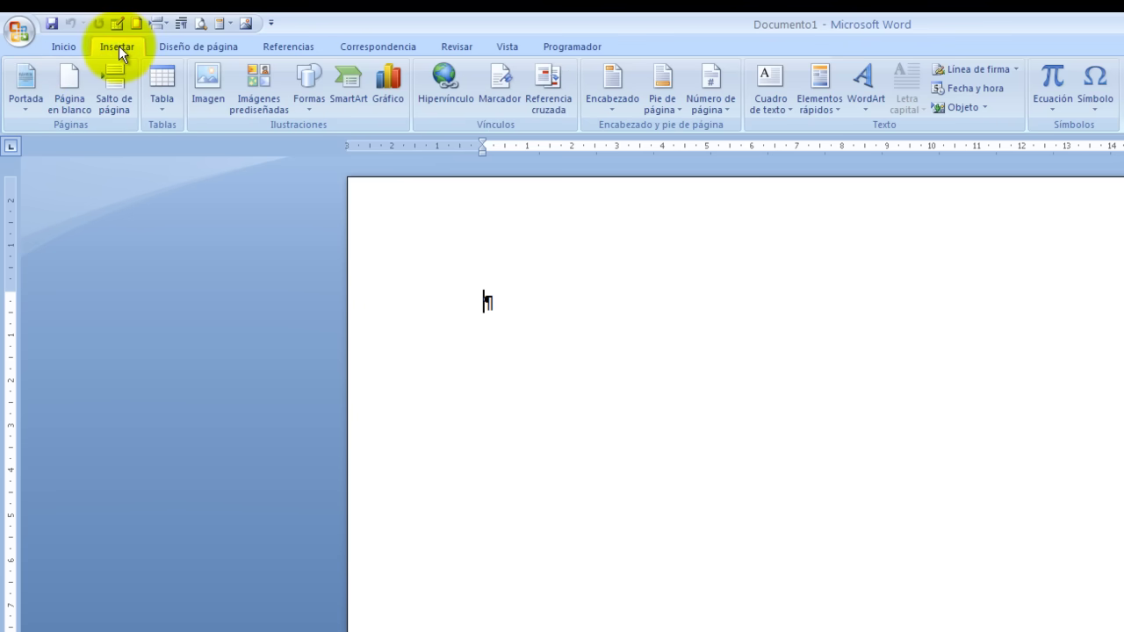
{"action": "left_click", "coordinate": [26, 108]}
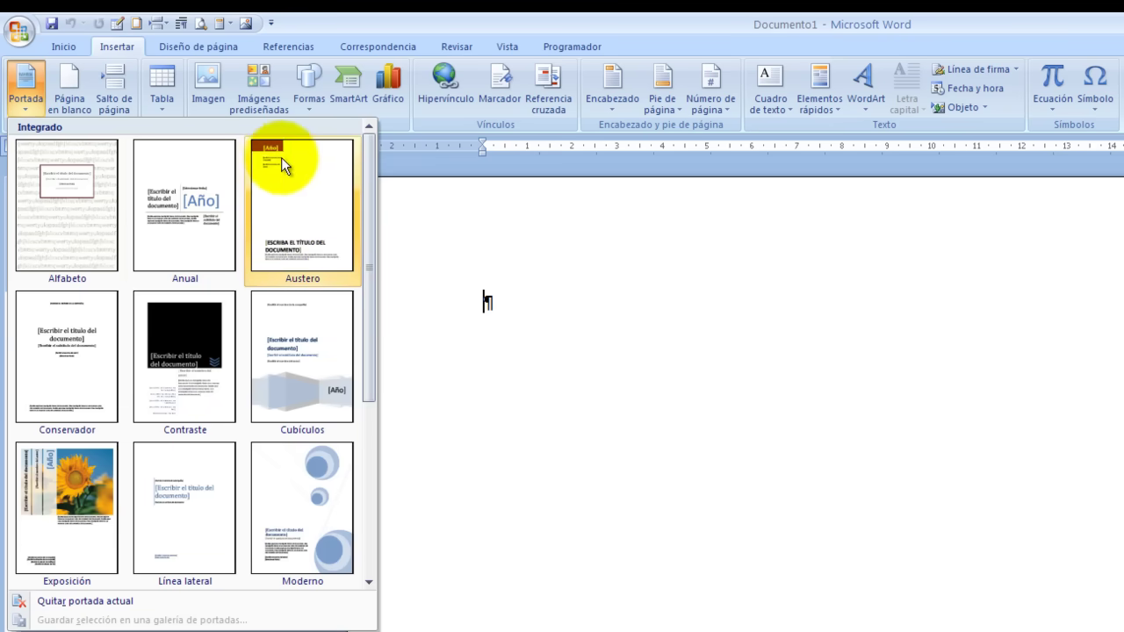
{"action": "left_click", "coordinate": [427, 203]}
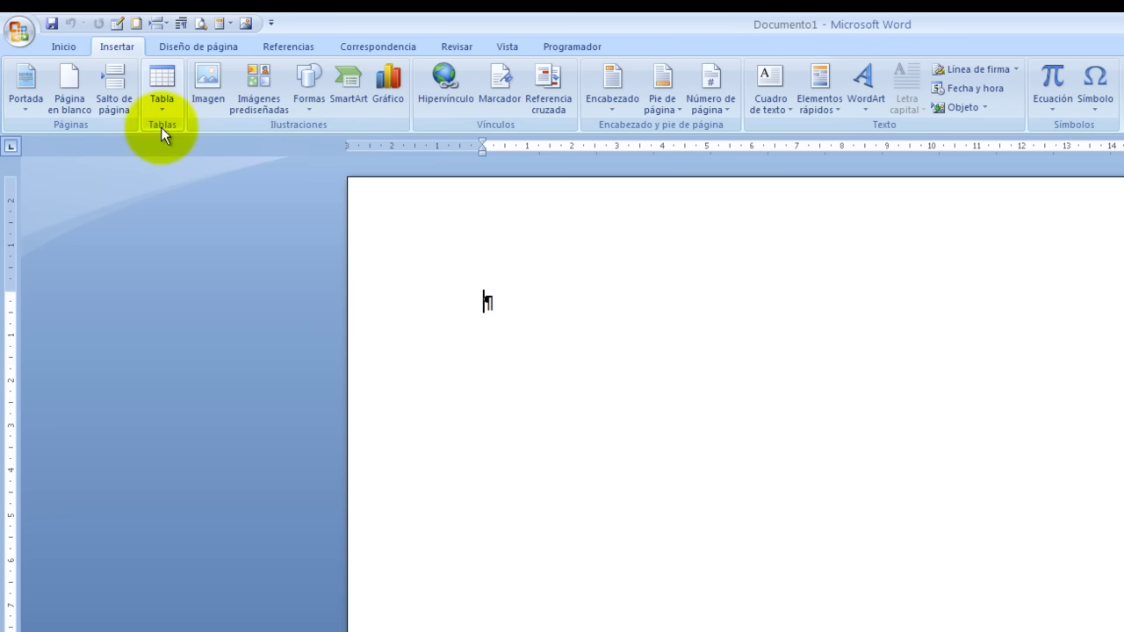
{"action": "left_click", "coordinate": [300, 111]}
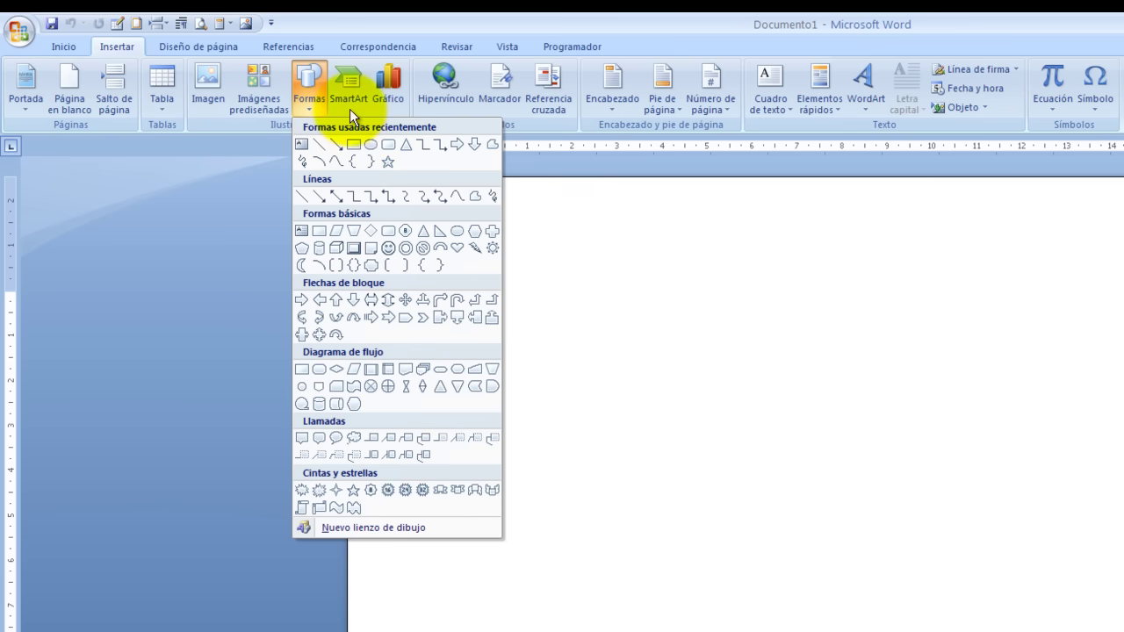
Preview the Lista agrupada SmartArt layout and cancel without inserting anything
{"action": "left_click", "coordinate": [350, 109]}
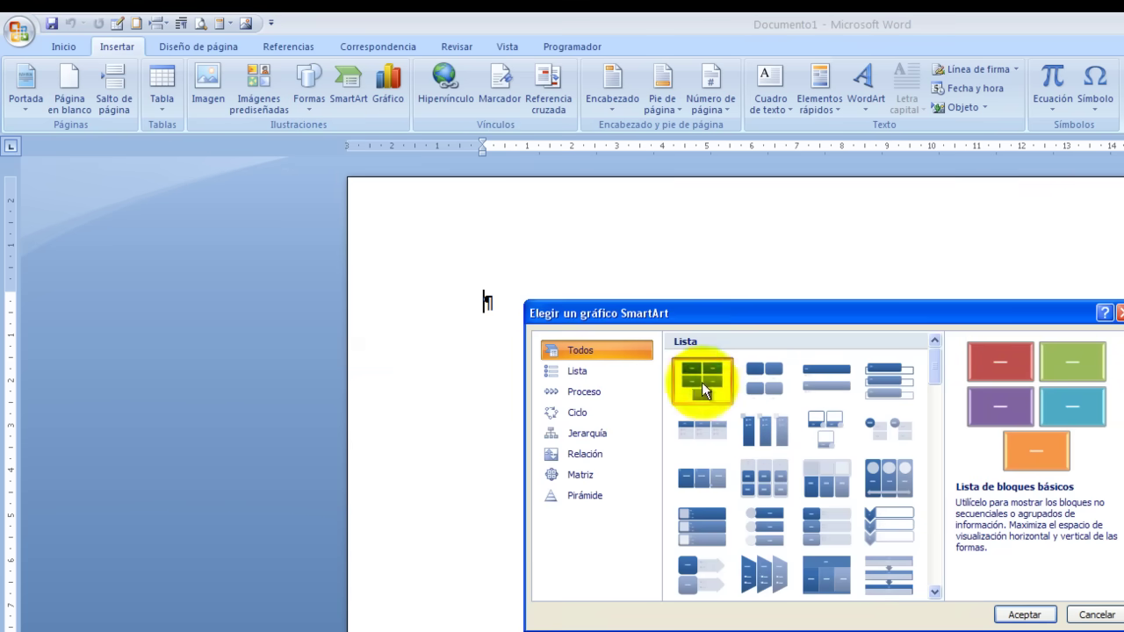
{"action": "left_click", "coordinate": [771, 485]}
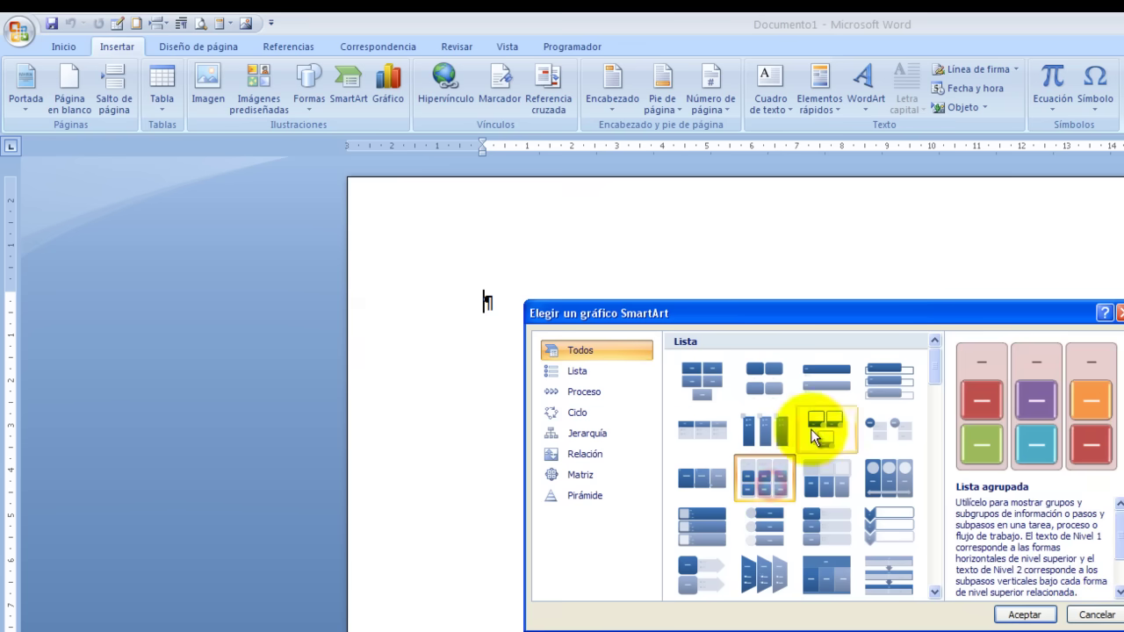
{"action": "left_click", "coordinate": [1109, 620]}
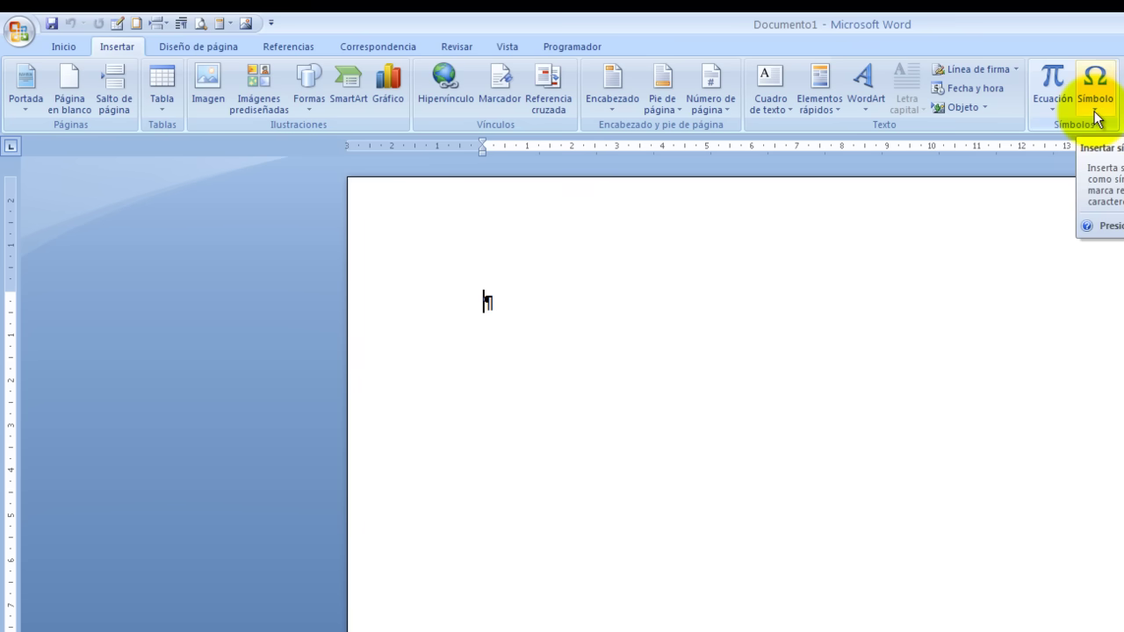
{"action": "left_click", "coordinate": [201, 45]}
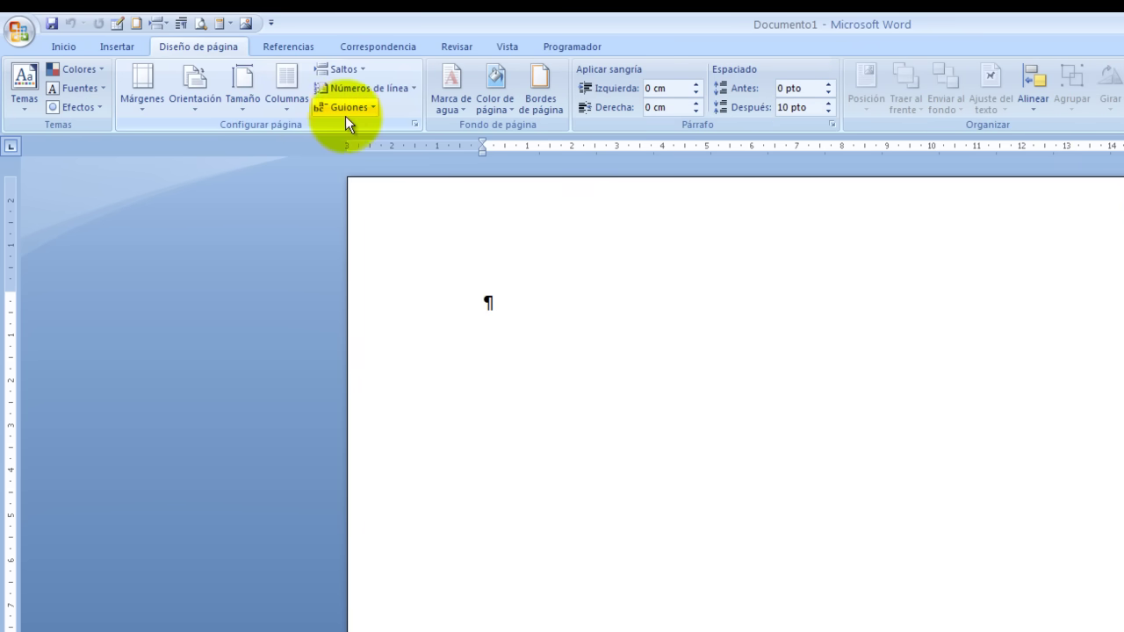
{"action": "left_click", "coordinate": [99, 70]}
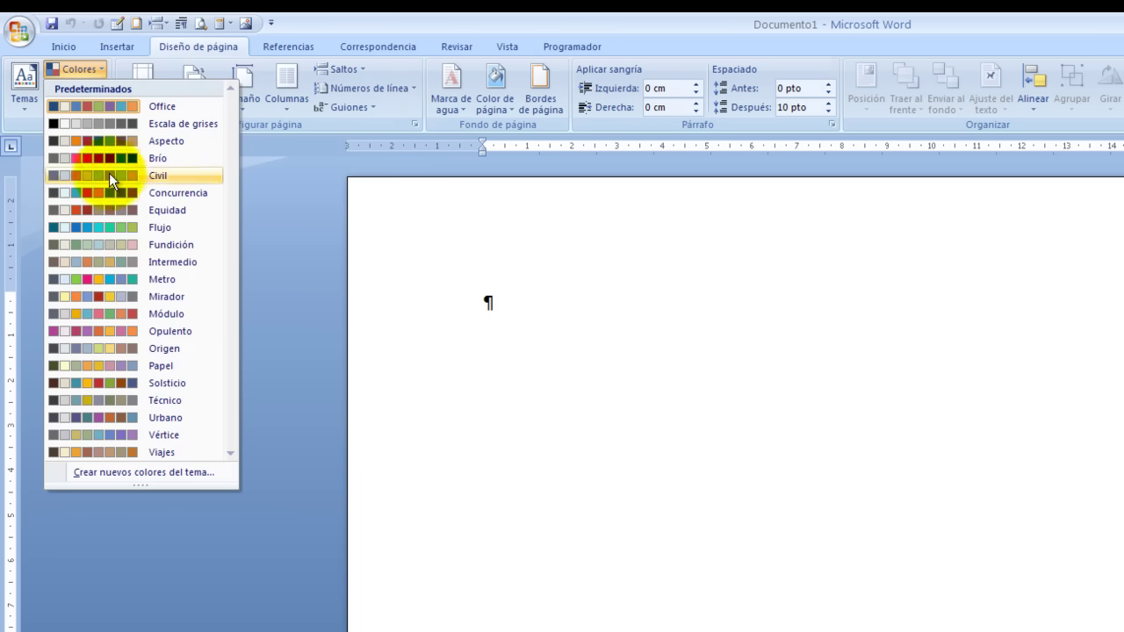
{"action": "left_click", "coordinate": [386, 122]}
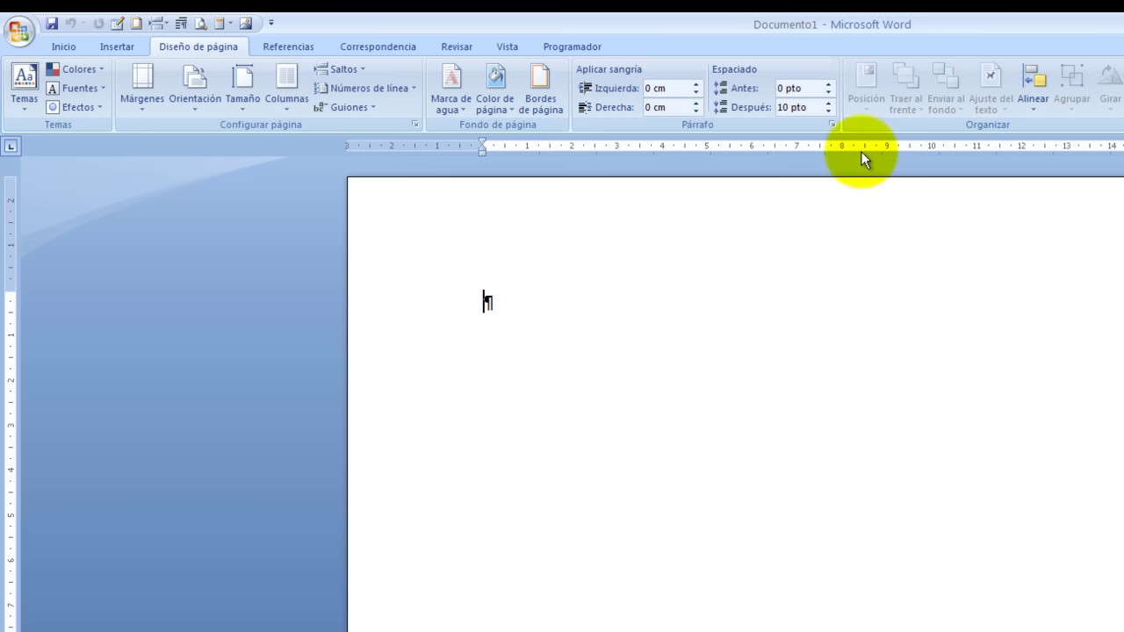
View the Referencias tools, then the Correspondencia tools for envelopes, labels and mail merge
{"action": "left_click", "coordinate": [302, 43]}
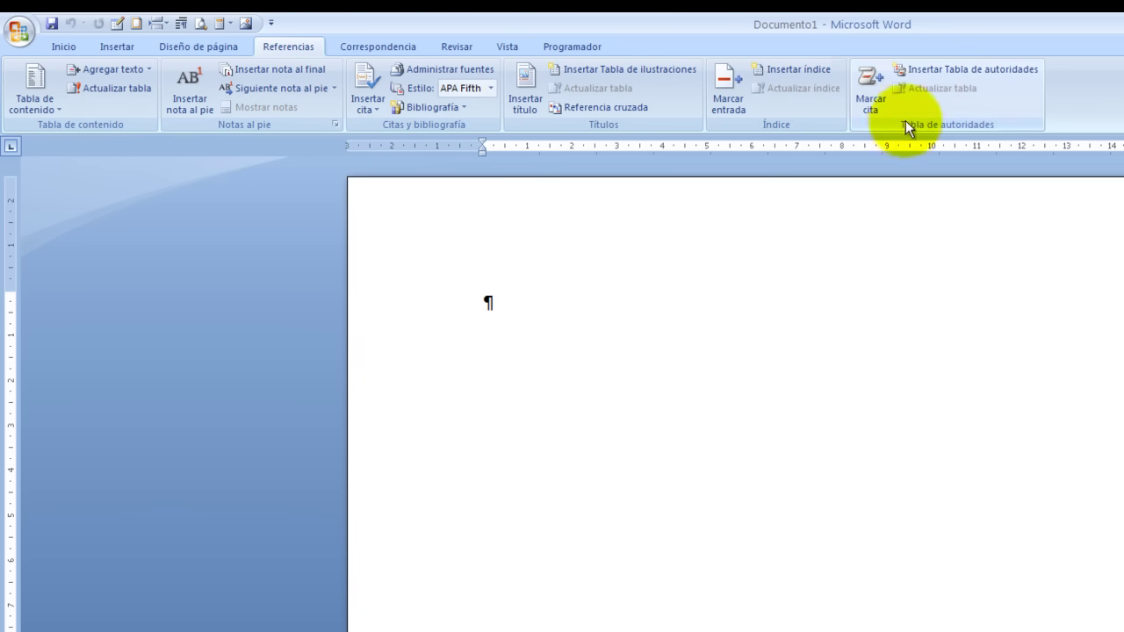
{"action": "left_click", "coordinate": [389, 44]}
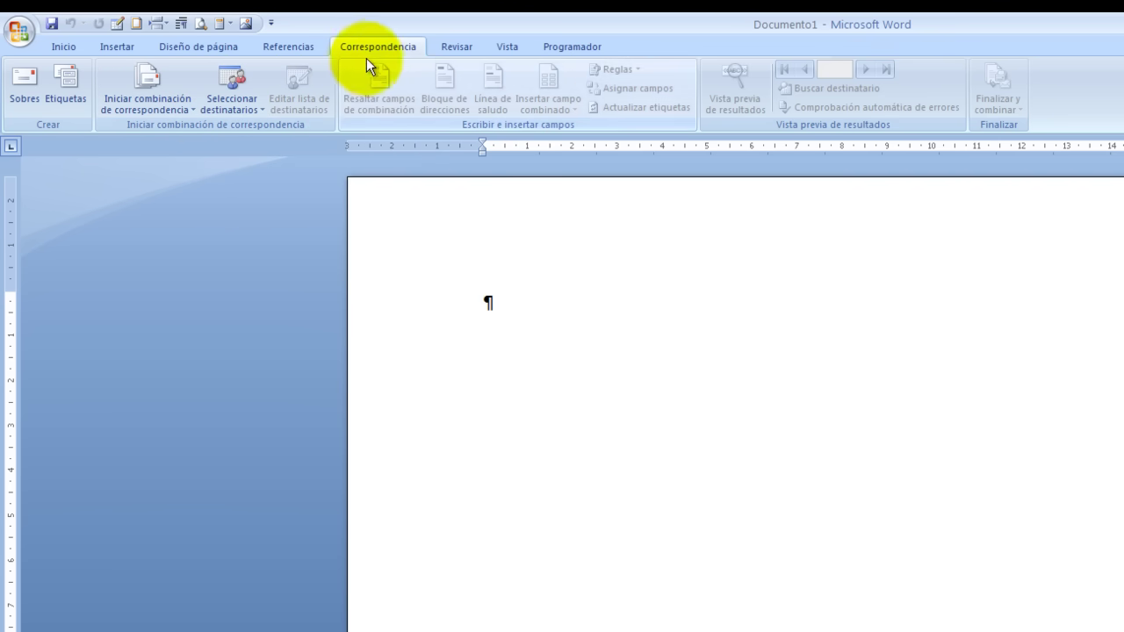
View the Revisar tools, then the Vista tools with Diseño de impresión layout
{"action": "left_click", "coordinate": [464, 47]}
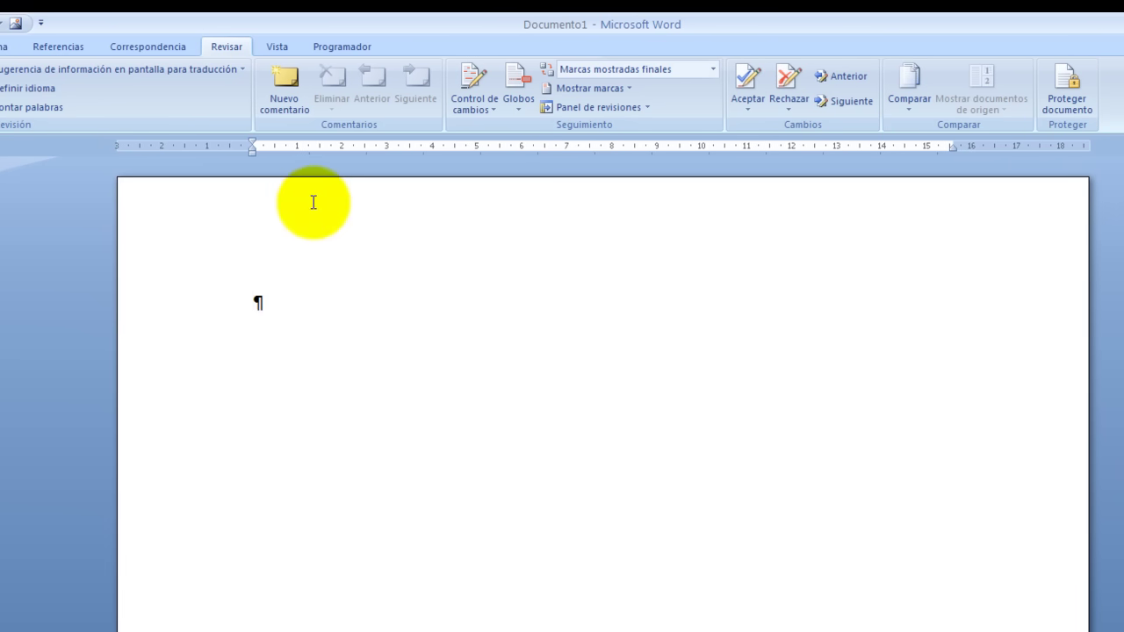
{"action": "left_click", "coordinate": [275, 47]}
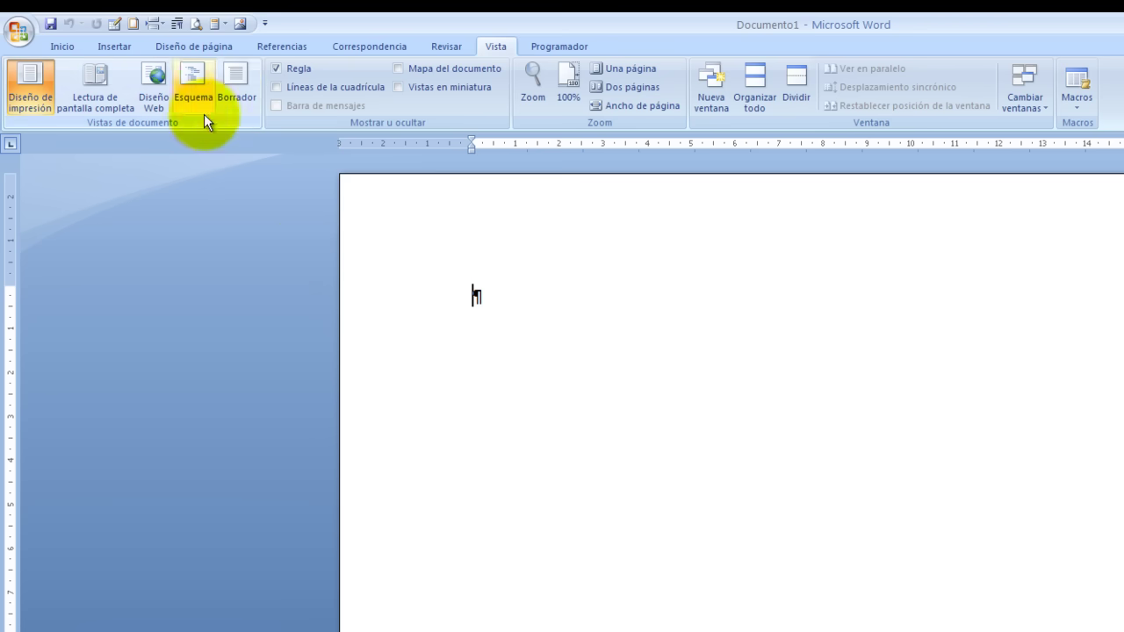
{"action": "left_click", "coordinate": [276, 69]}
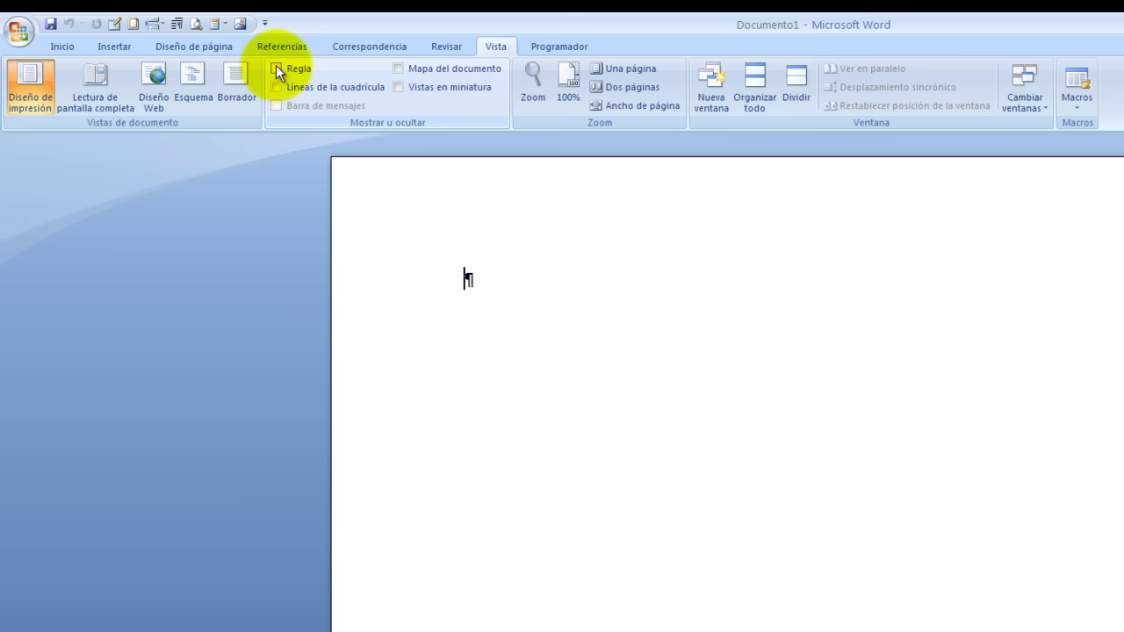
{"action": "left_click", "coordinate": [276, 67]}
{"action": "left_click", "coordinate": [275, 87]}
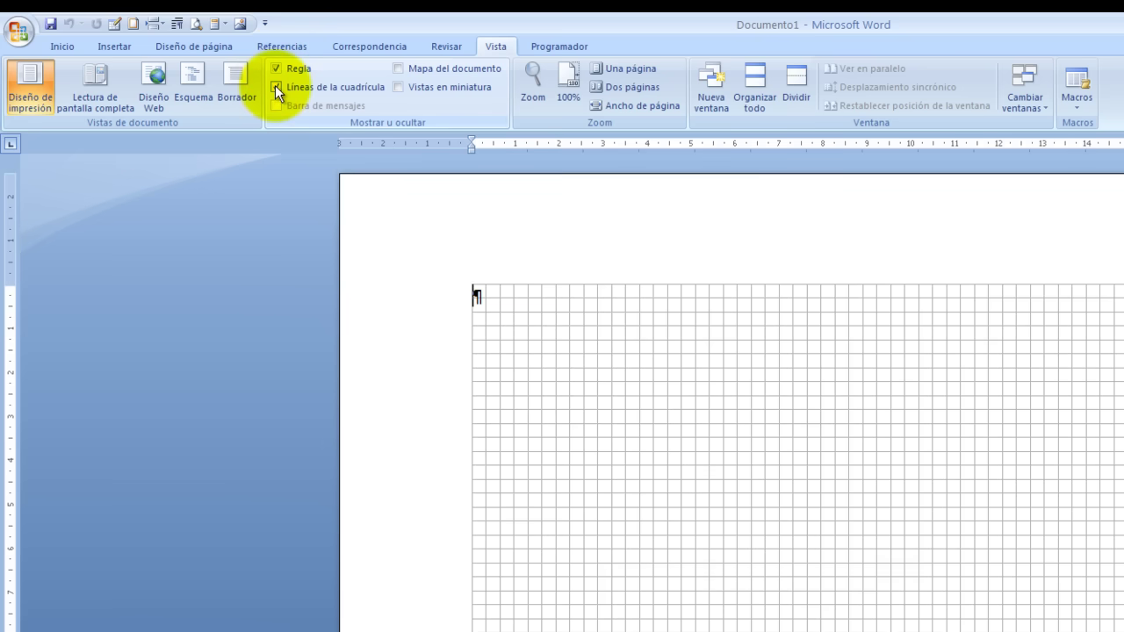
{"action": "left_click", "coordinate": [277, 88]}
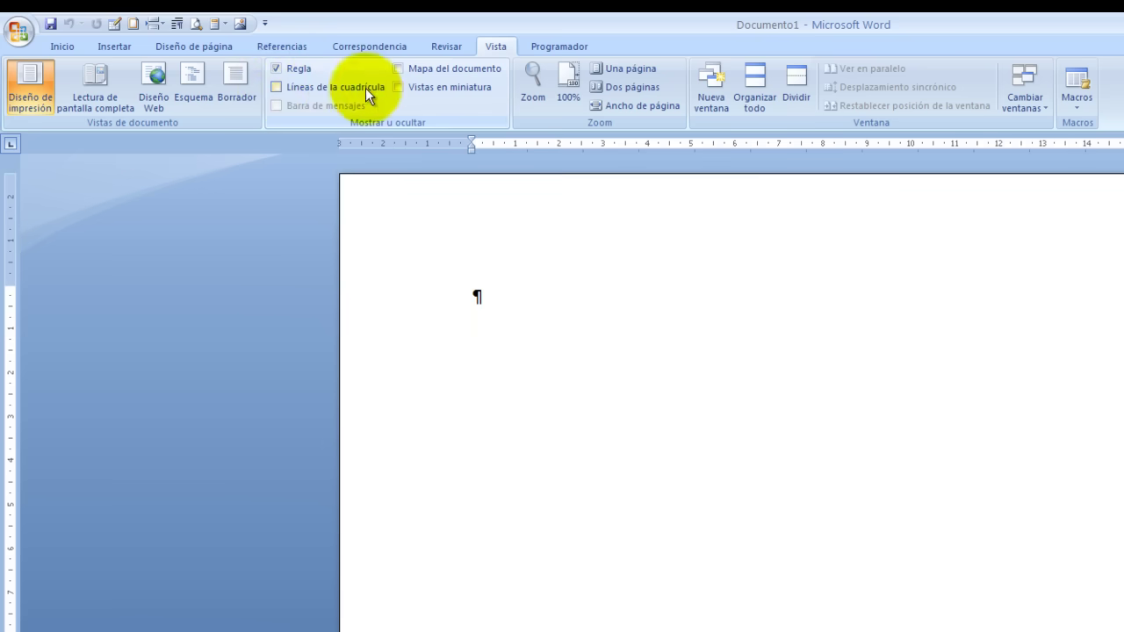
{"action": "left_click", "coordinate": [397, 87]}
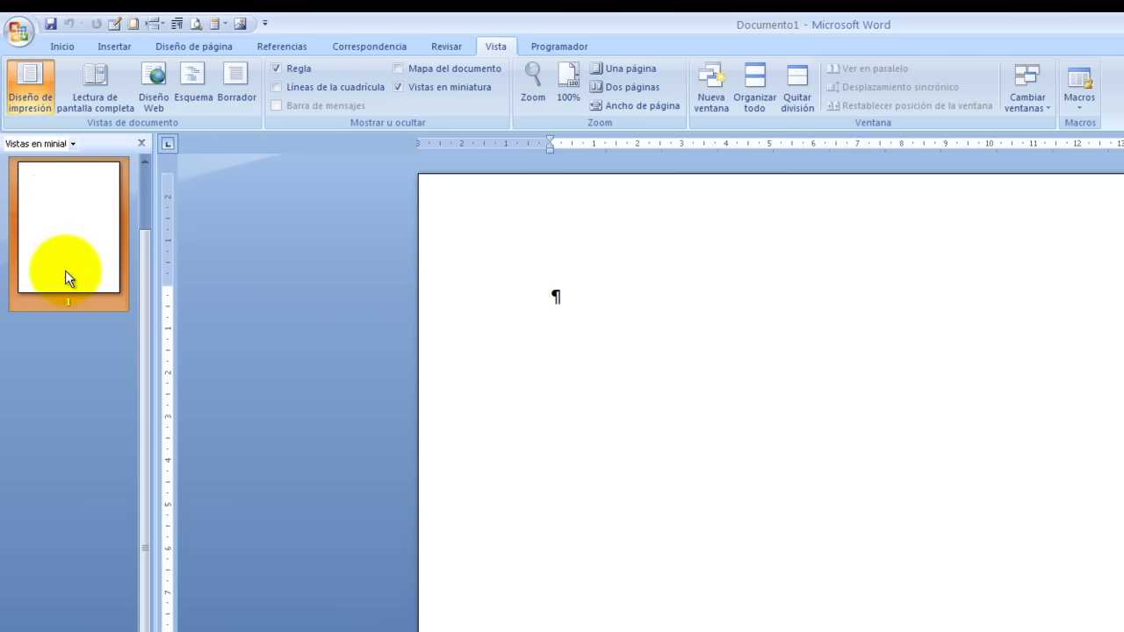
{"action": "left_click", "coordinate": [141, 142]}
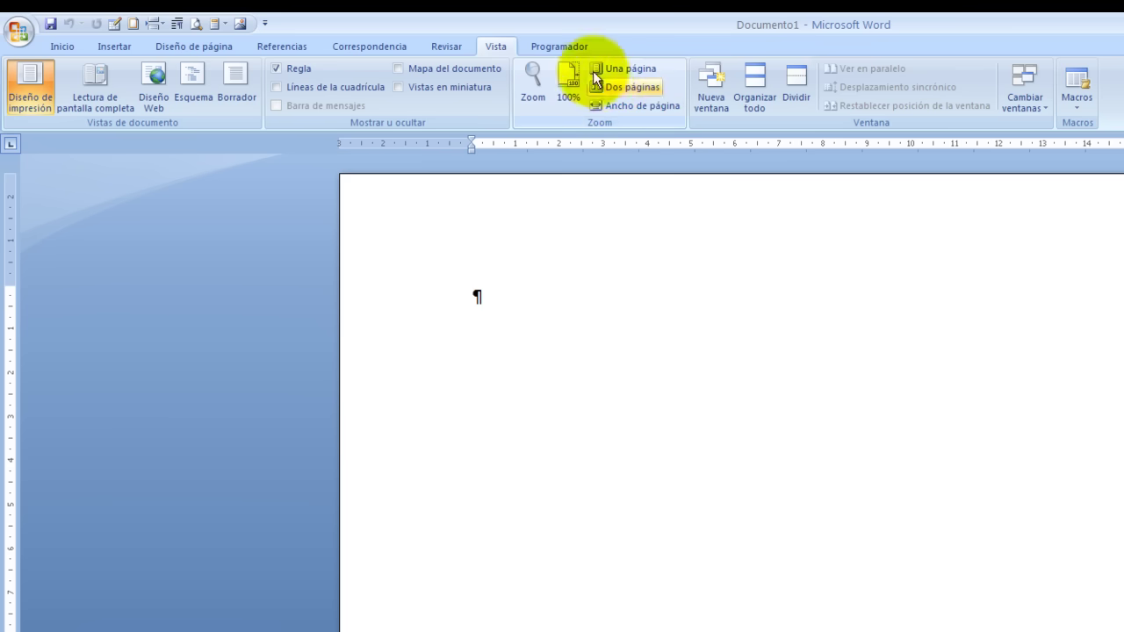
Show the Programador tools for macros, controls, XML and document protection
{"action": "left_click", "coordinate": [562, 46]}
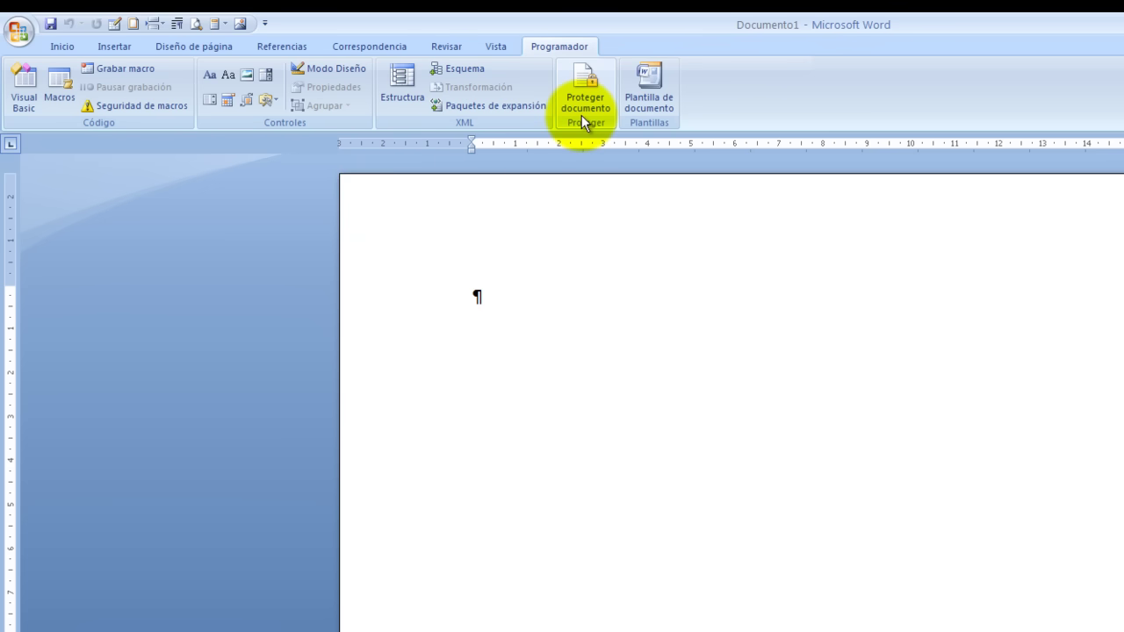
Go back to the Inicio font, paragraph and style tools
{"action": "left_click", "coordinate": [63, 46]}
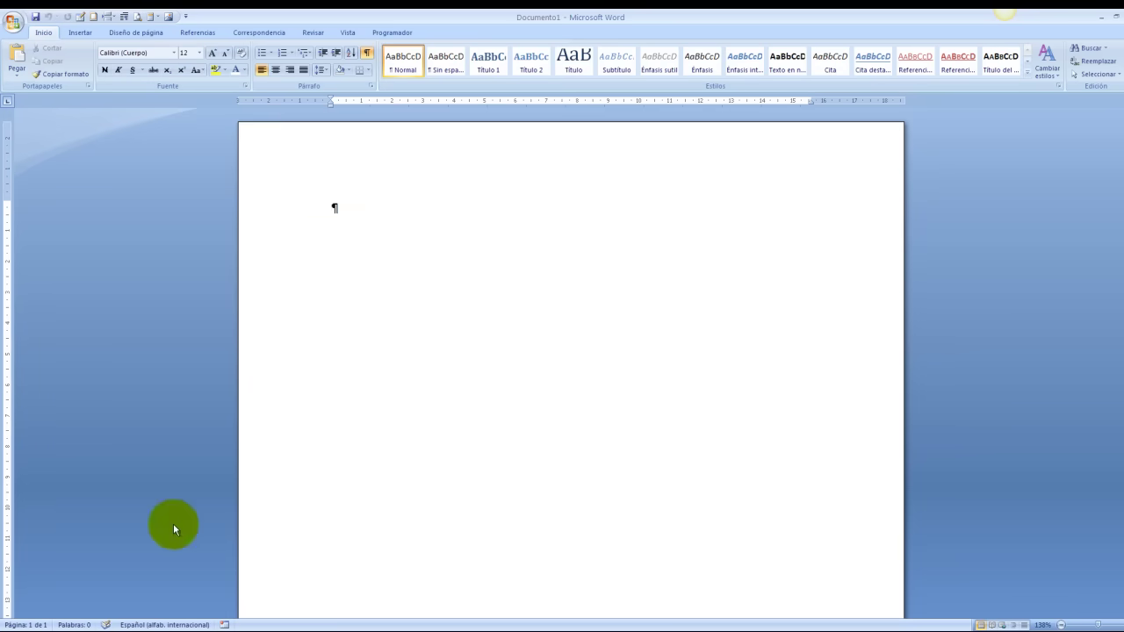
Paste the Lorem Ipsum heading and filler paragraph, and centre the heading
{"action": "type", "text": "Lorem Ipsum  Lorem Ipsum es simplemente el texto de relleno de las imprentas y archivos de texto. Lorem Ipsum ha sido el texto de relleno estándar de las industrias desde el año 1500, cuando un impresor (N. del T. persona que se dedica a la imprenta) desconocido usó una galería de textos y los mezcló de tal manera que logró hacer un libro de textos especimen. No sólo sobrevivió 500 años, sino que tambien ingresó como texto de relleno en documentos electrónicos, quedando esencialmente igual al original. Fue popularizado en los 60s con la creación de las hojas \"Letraset\", las cuales contenían pasajes de Lorem Ipsum, y más recientemente con software de autoedición, como por ejemplo Aldus PageMaker, el cual incluye versiones de Lorem Ipsum."}
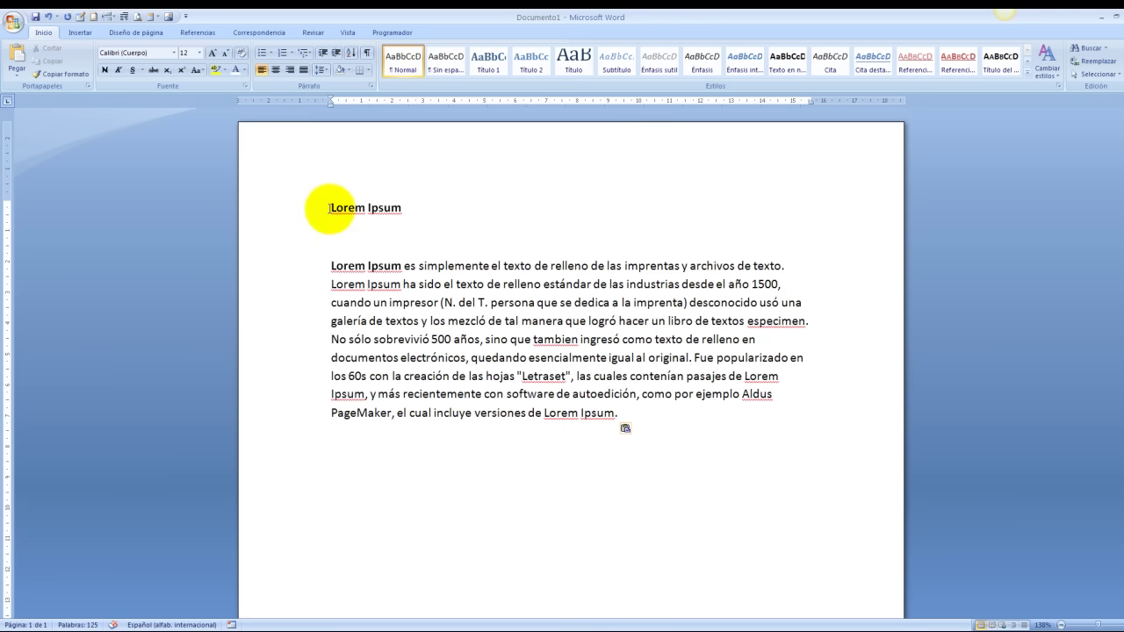
{"action": "left_click_drag", "start_coordinate": [331, 207], "coordinate": [404, 208]}
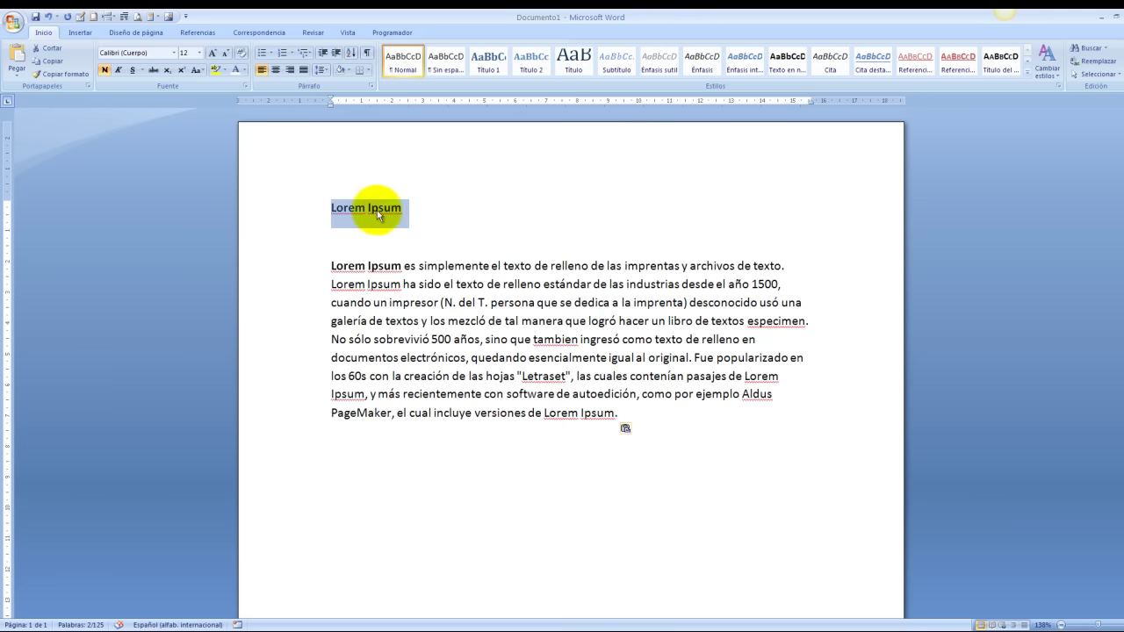
{"action": "left_click", "coordinate": [275, 70]}
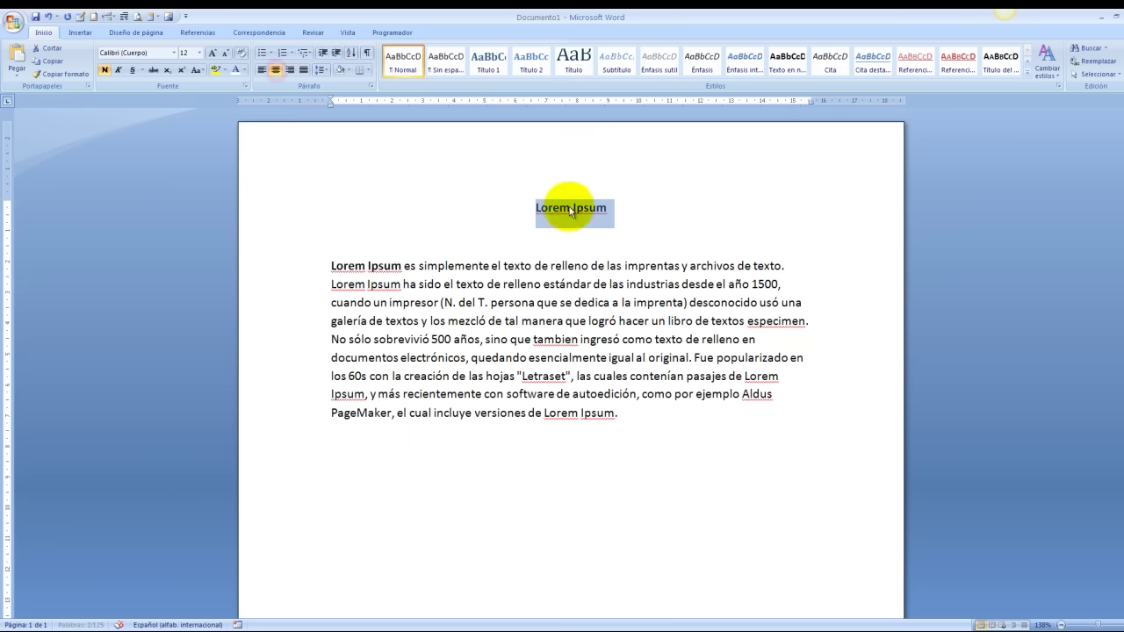
{"action": "left_click", "coordinate": [174, 53]}
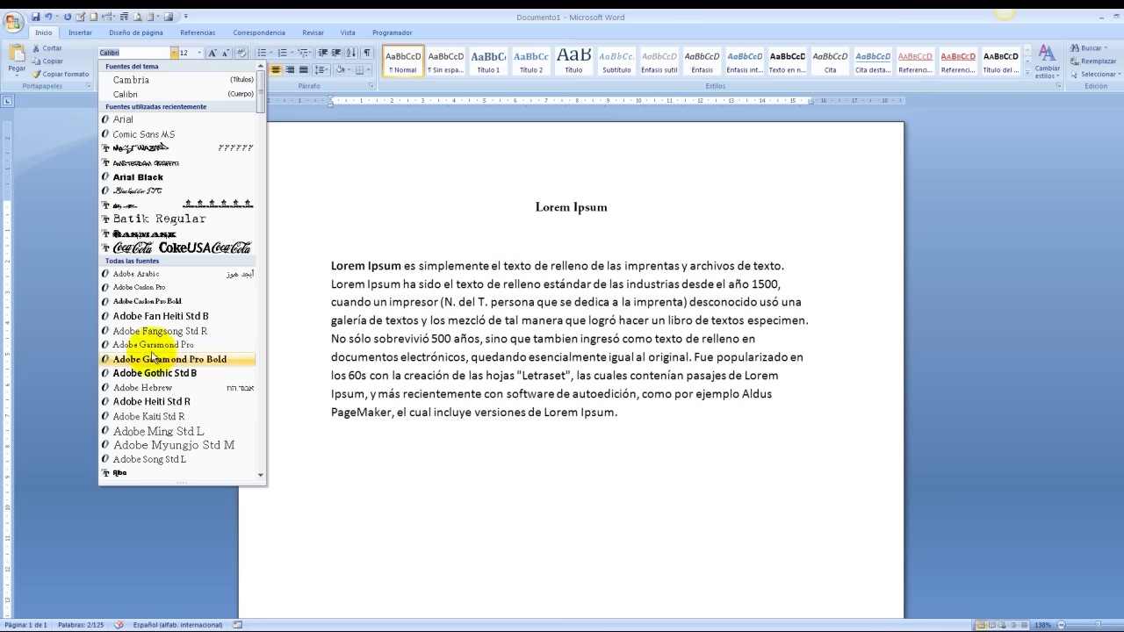
Keep Calibri and make the Lorem Ipsum title 24 pt italic
{"action": "left_click", "coordinate": [152, 93]}
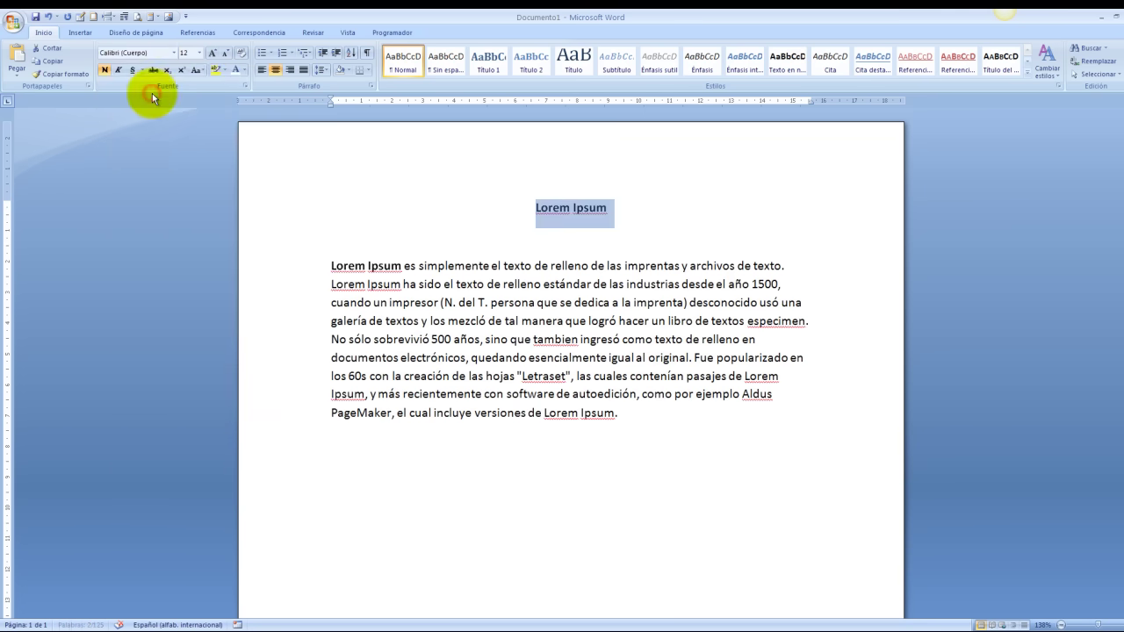
{"action": "left_click", "coordinate": [198, 52]}
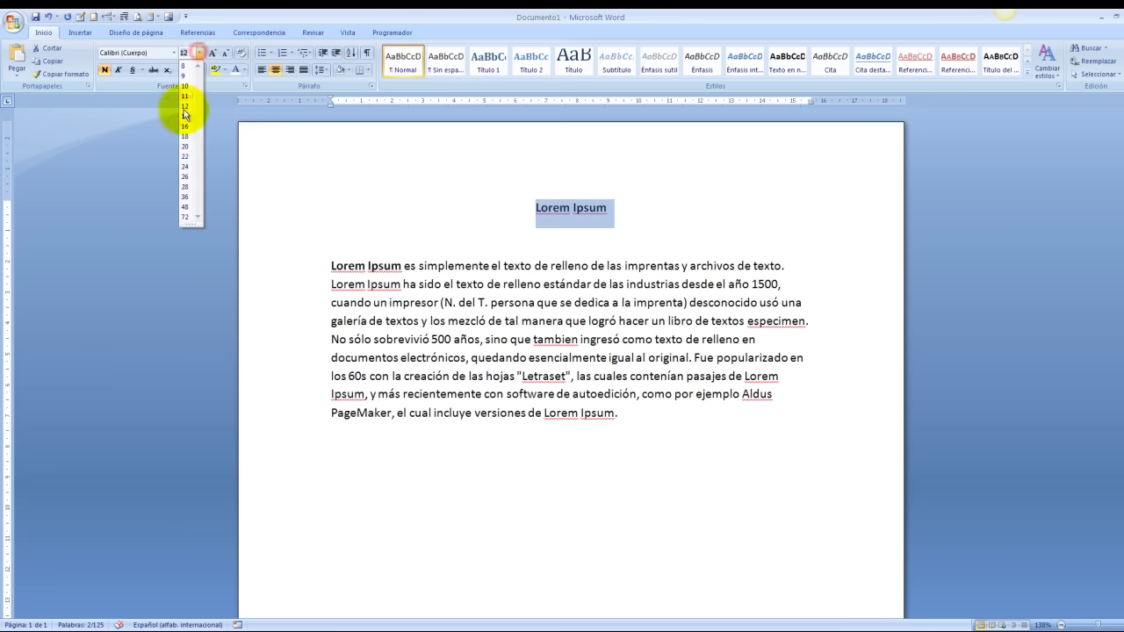
{"action": "left_click", "coordinate": [185, 167]}
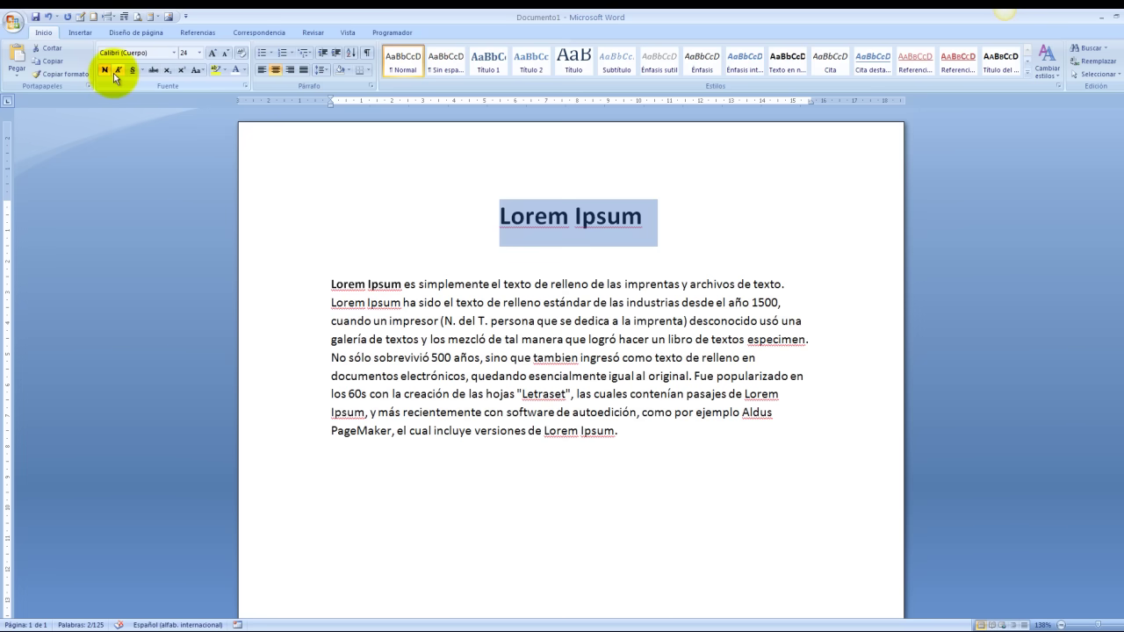
{"action": "left_click", "coordinate": [119, 71]}
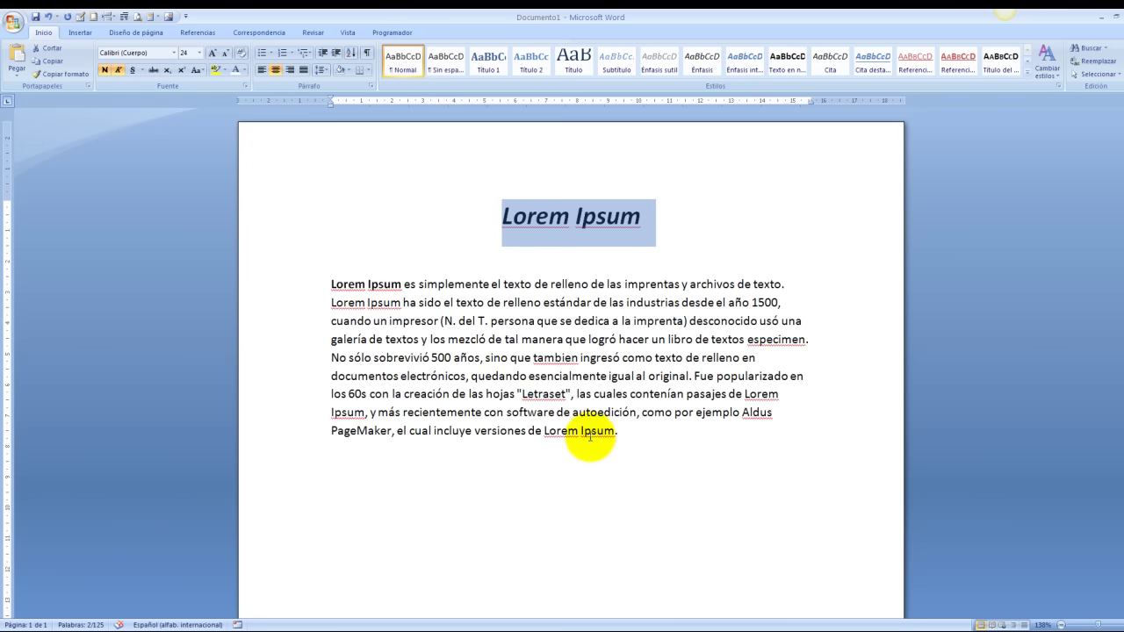
{"action": "mouse_move", "coordinate": [621, 432]}
{"action": "left_mouse_down"}
{"action": "mouse_move", "coordinate": [452, 321]}
{"action": "mouse_move", "coordinate": [333, 283]}
{"action": "left_mouse_up"}
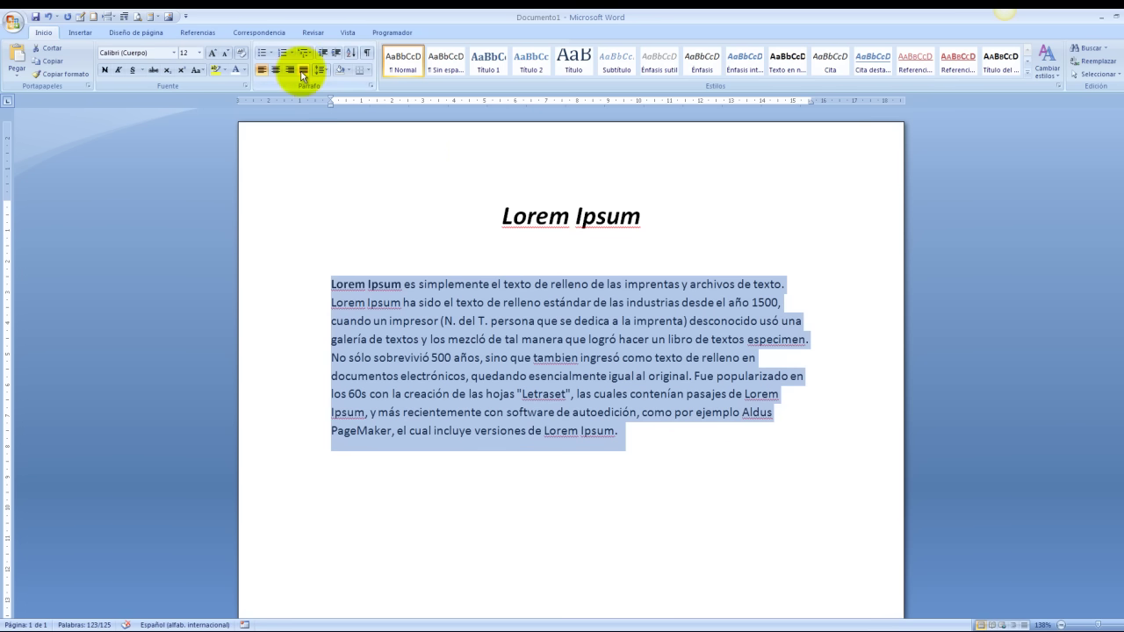
Justify the filler paragraph so its lines run evenly from margin to margin
{"action": "left_click", "coordinate": [303, 70]}
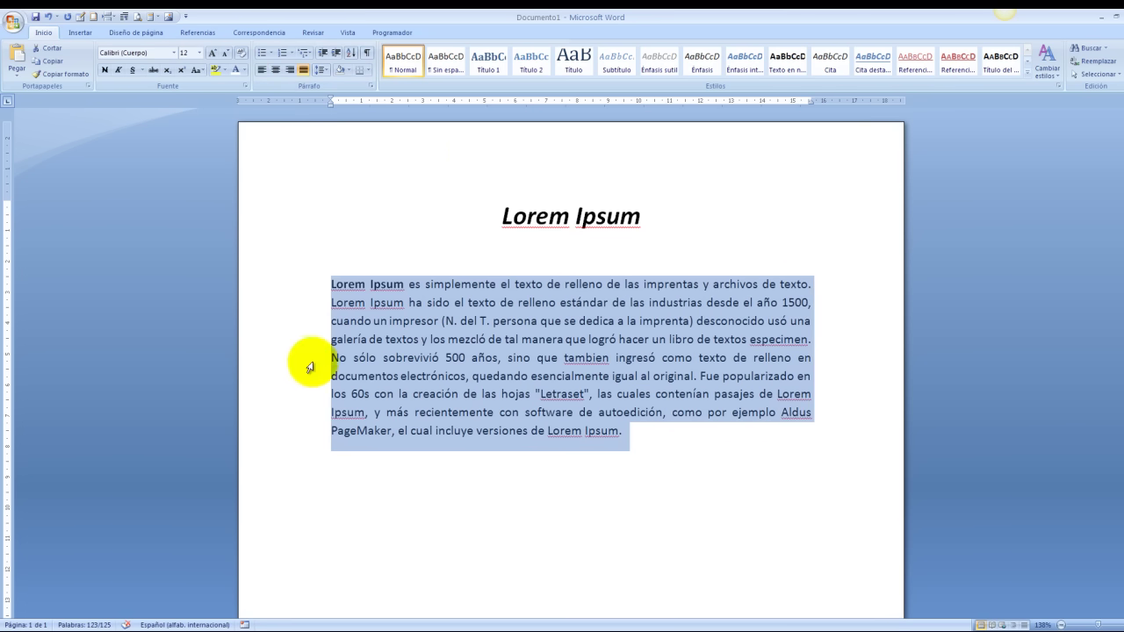
{"action": "left_click", "coordinate": [653, 446]}
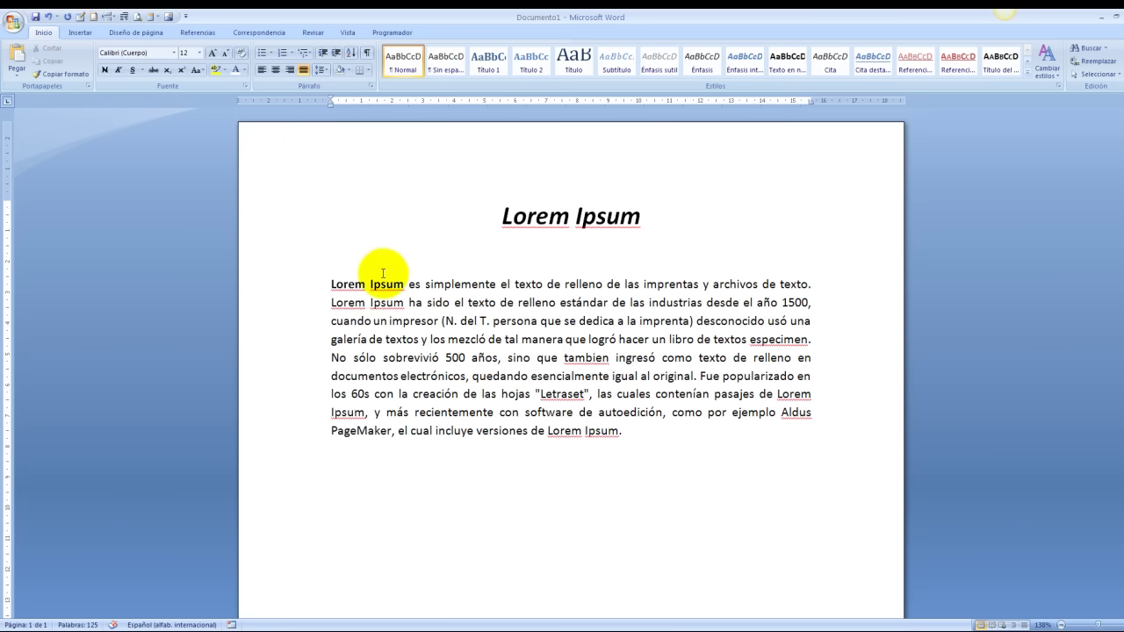
{"action": "left_click_drag", "start_coordinate": [426, 284], "coordinate": [497, 284]}
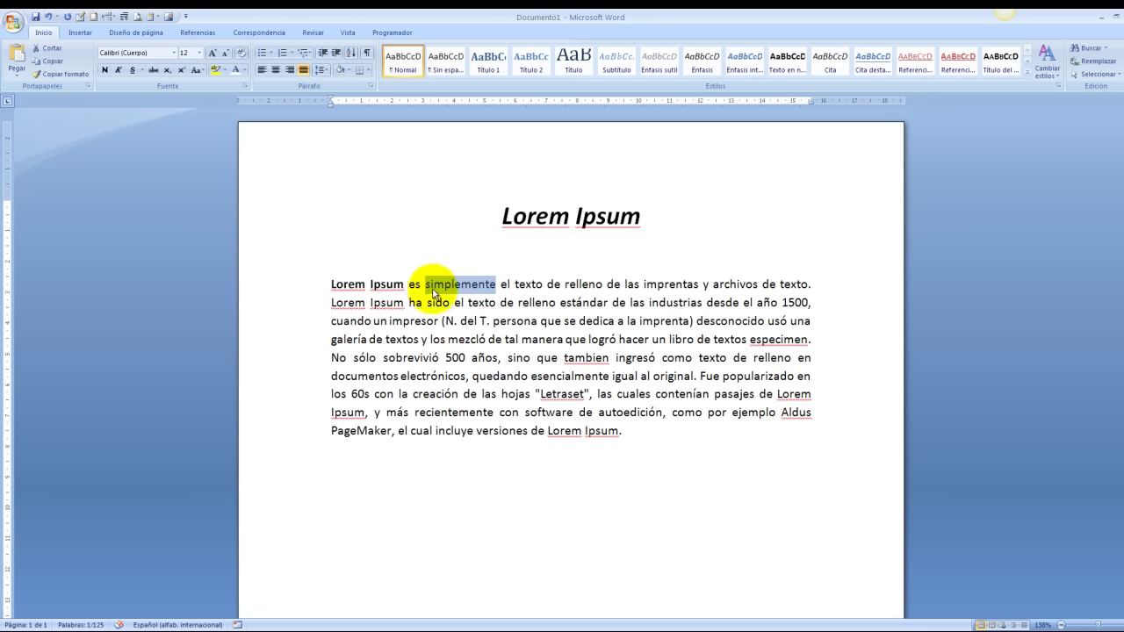
{"action": "left_click", "coordinate": [427, 284]}
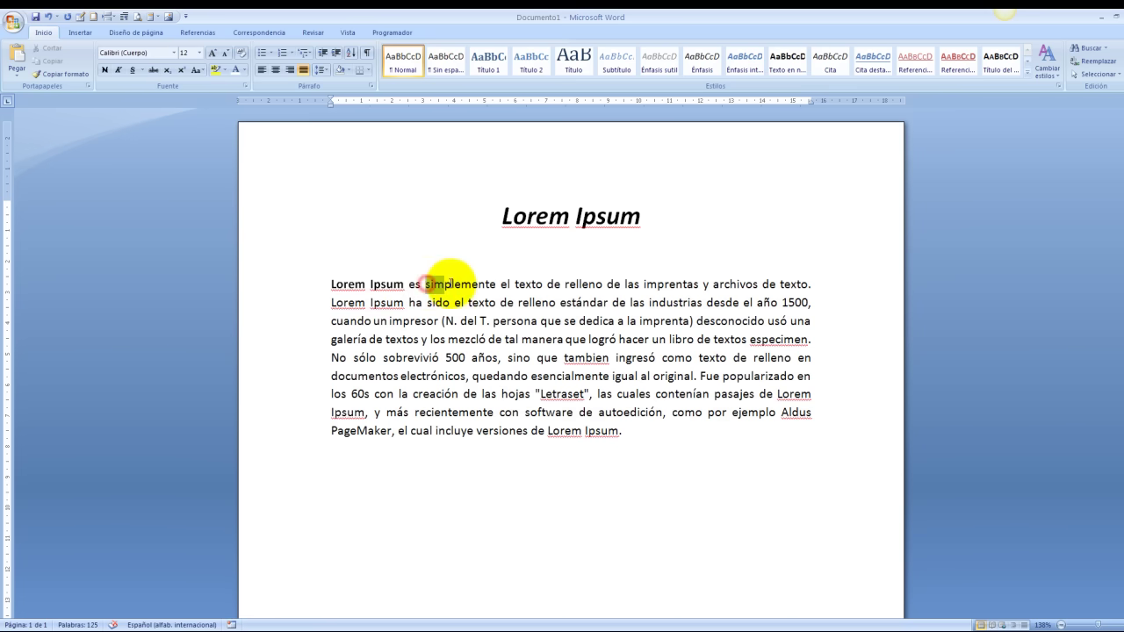
{"action": "left_click_drag", "start_coordinate": [449, 283], "coordinate": [502, 284]}
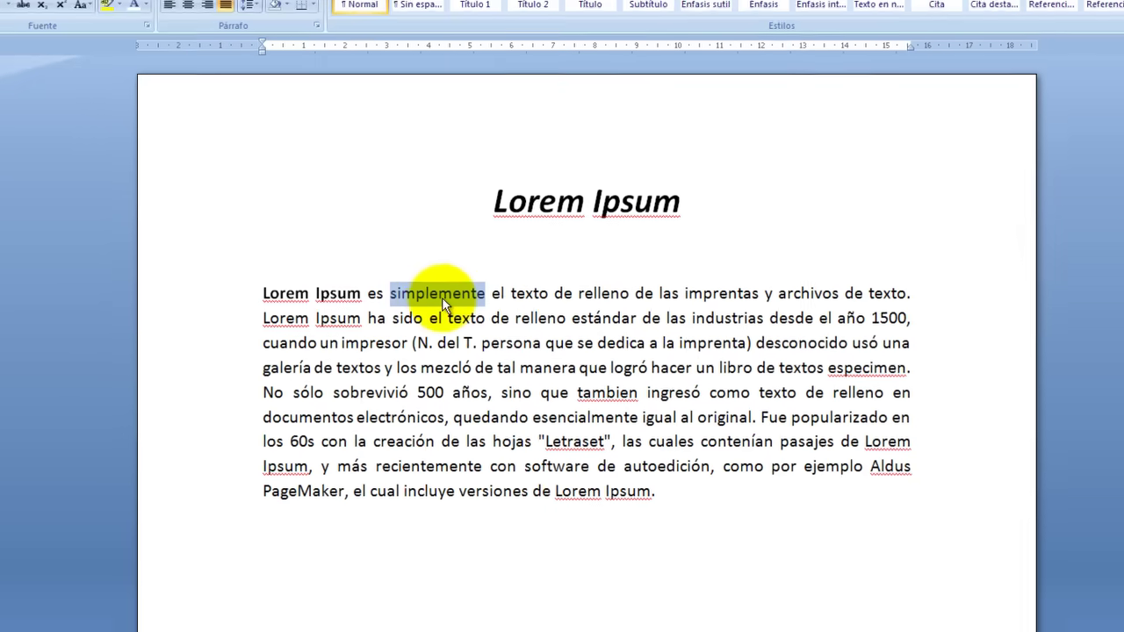
{"action": "right_click", "coordinate": [459, 286]}
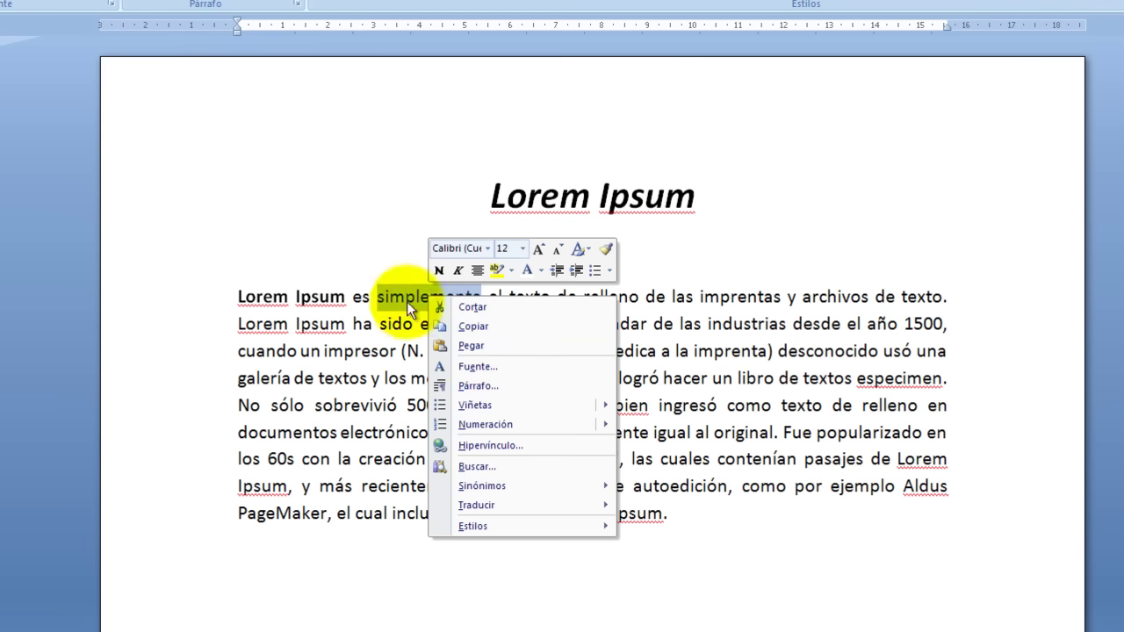
{"action": "key", "text": "Escape"}
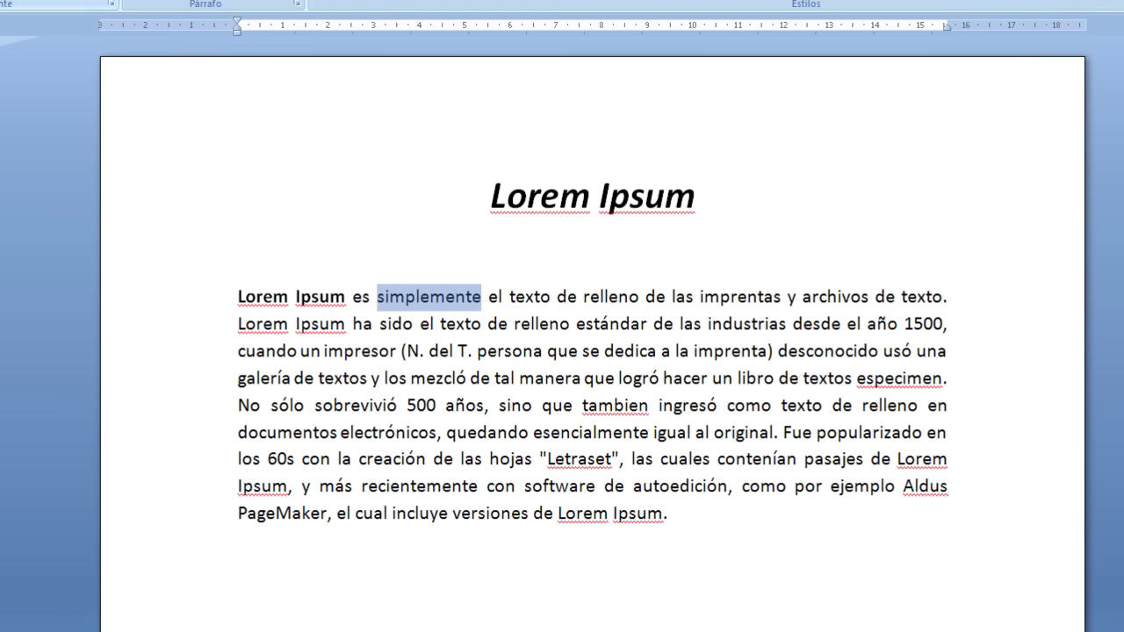
Colour the bold lead words 'Lorem Ipsum' dark red and italicize them
{"action": "left_click_drag", "start_coordinate": [325, 296], "coordinate": [248, 294]}
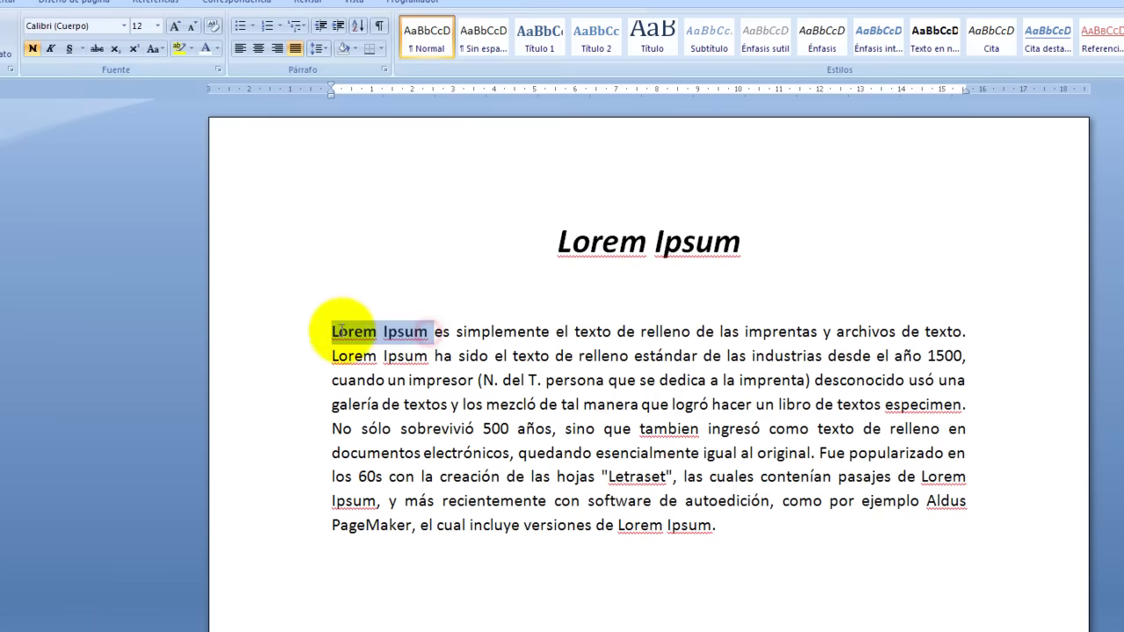
{"action": "right_click", "coordinate": [402, 336]}
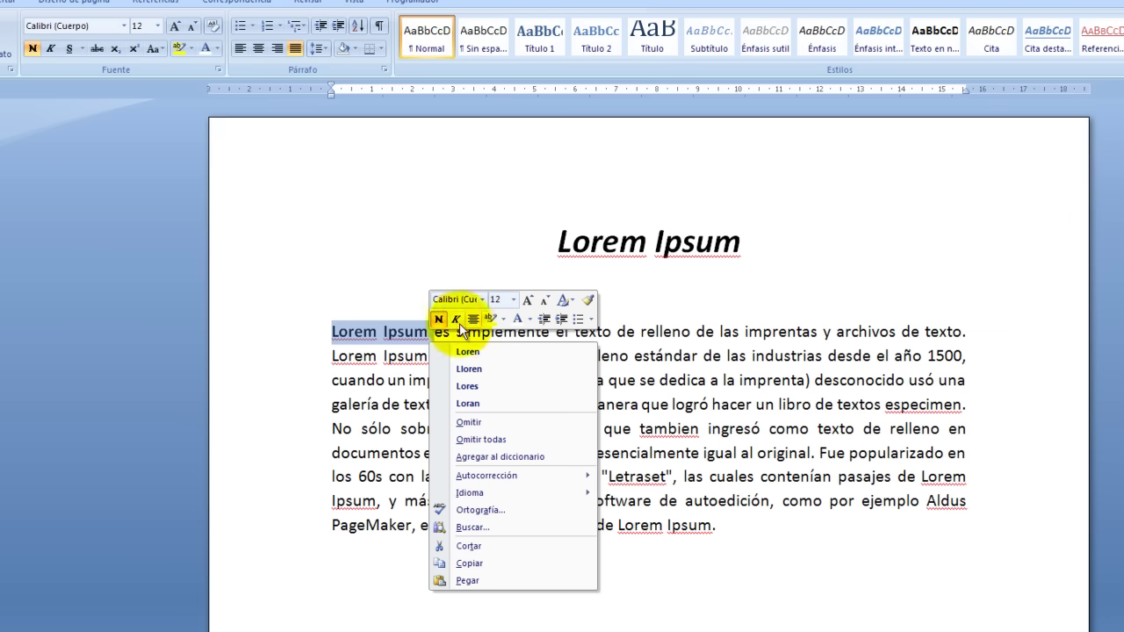
{"action": "left_click", "coordinate": [219, 47]}
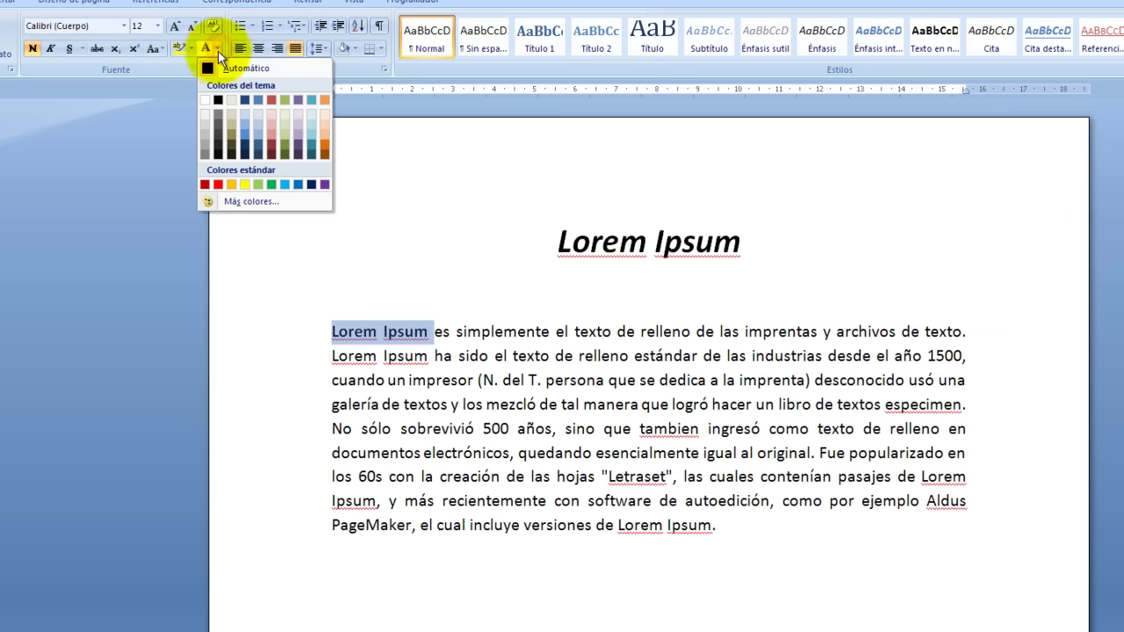
{"action": "left_click", "coordinate": [272, 144]}
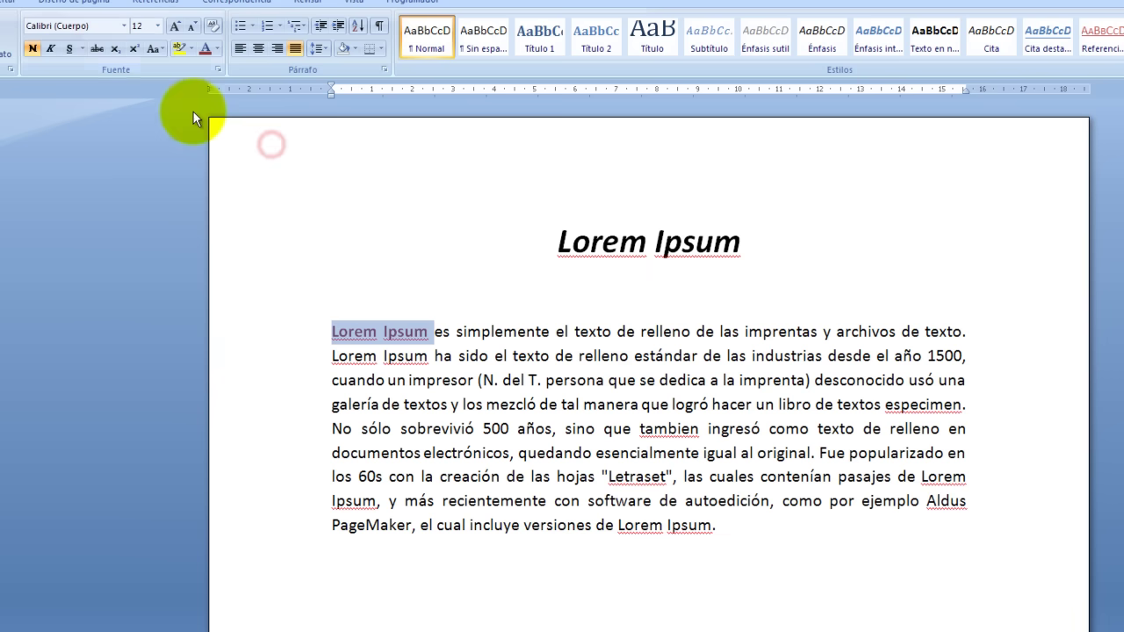
{"action": "left_click", "coordinate": [52, 48]}
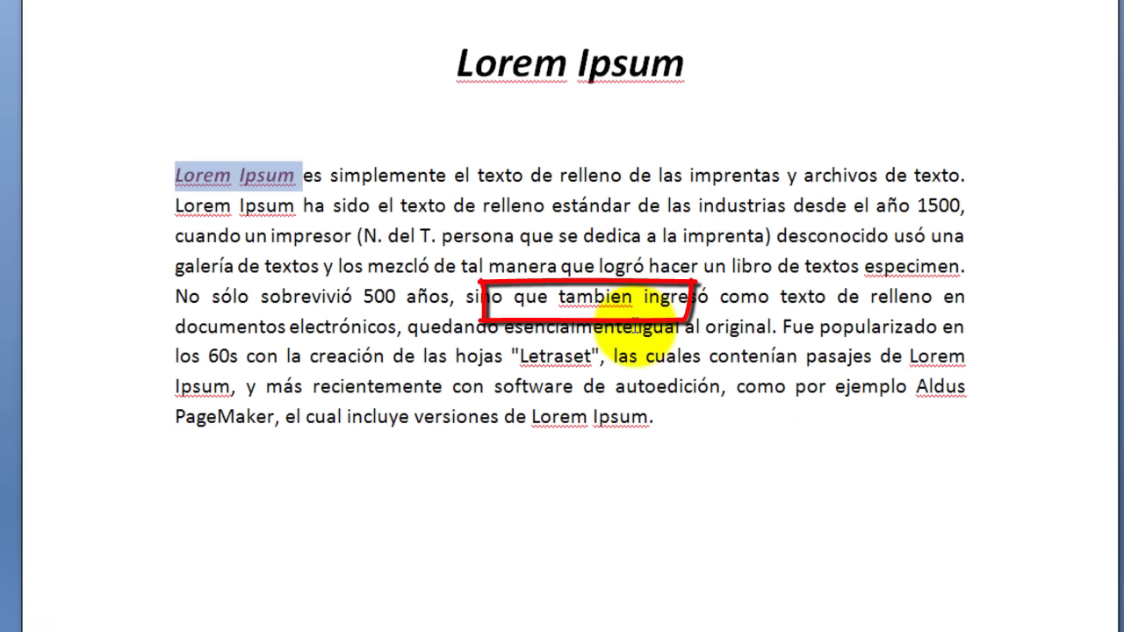
Replace the underlined 'tambien' with the spelling suggestion 'también'
{"action": "left_click", "coordinate": [636, 329]}
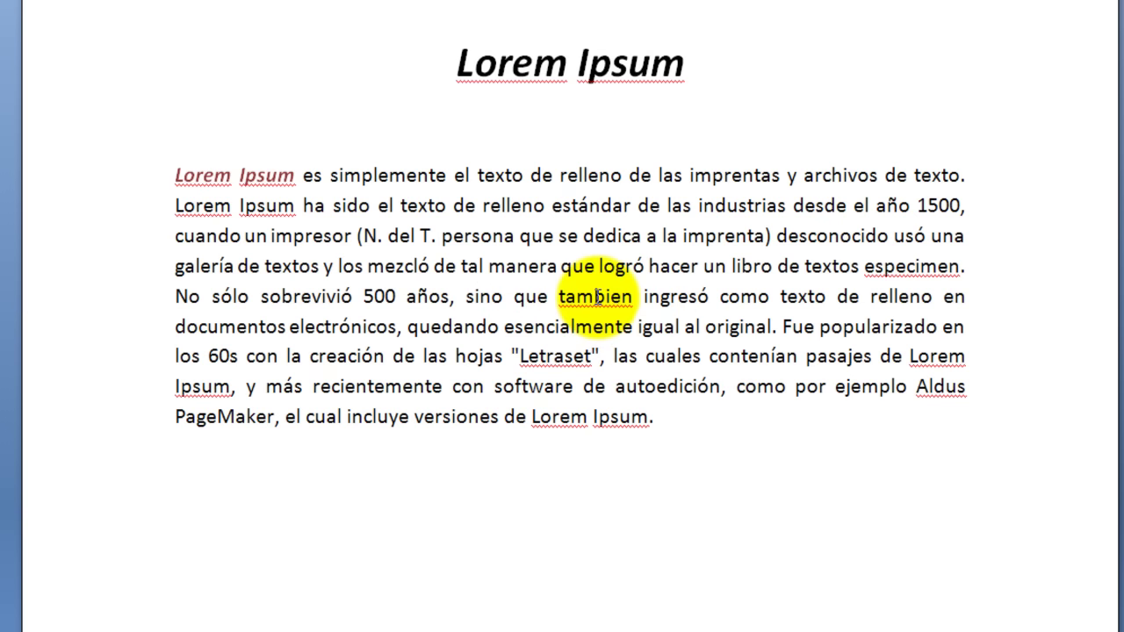
{"action": "right_click", "coordinate": [596, 297]}
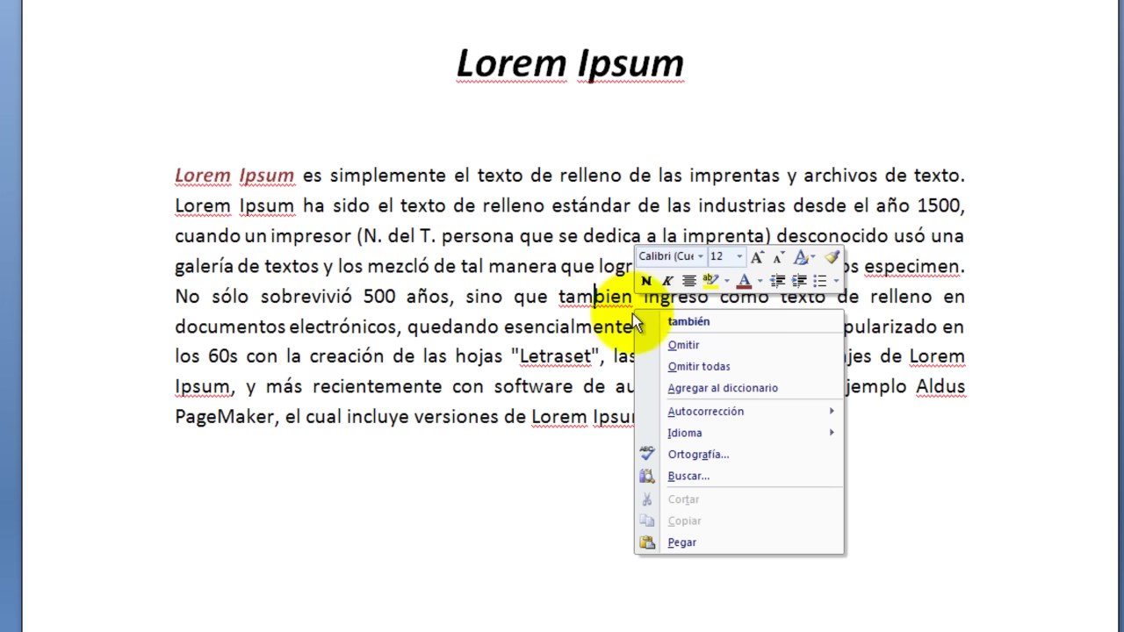
{"action": "left_click", "coordinate": [696, 324]}
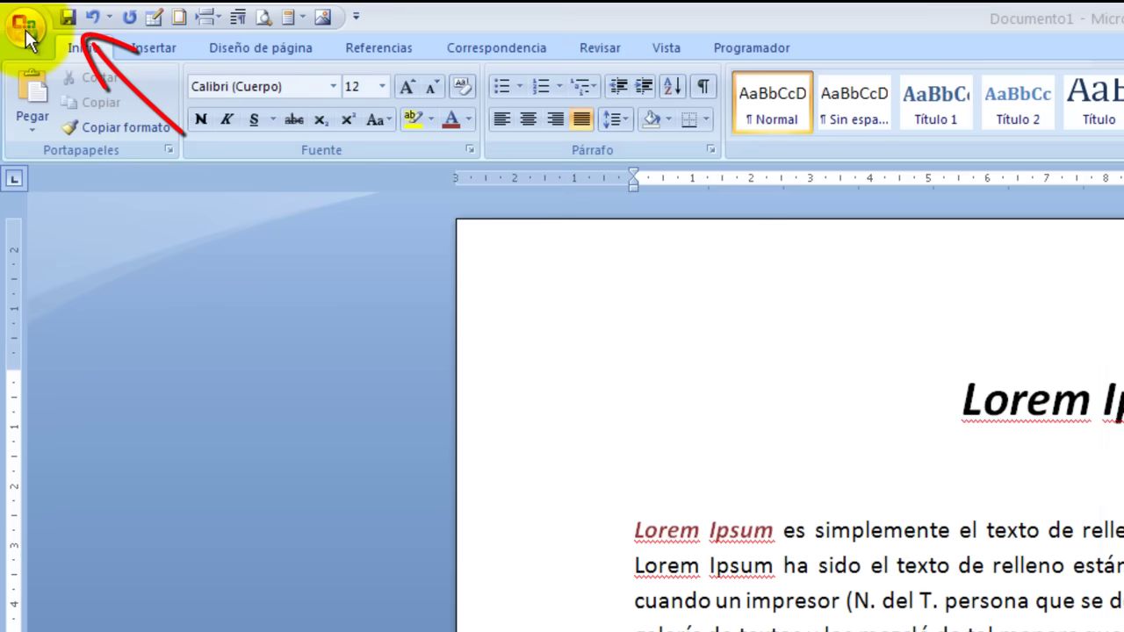
Choose Guardar como > Documento de Word from the Office button menu
{"action": "left_click", "coordinate": [27, 33]}
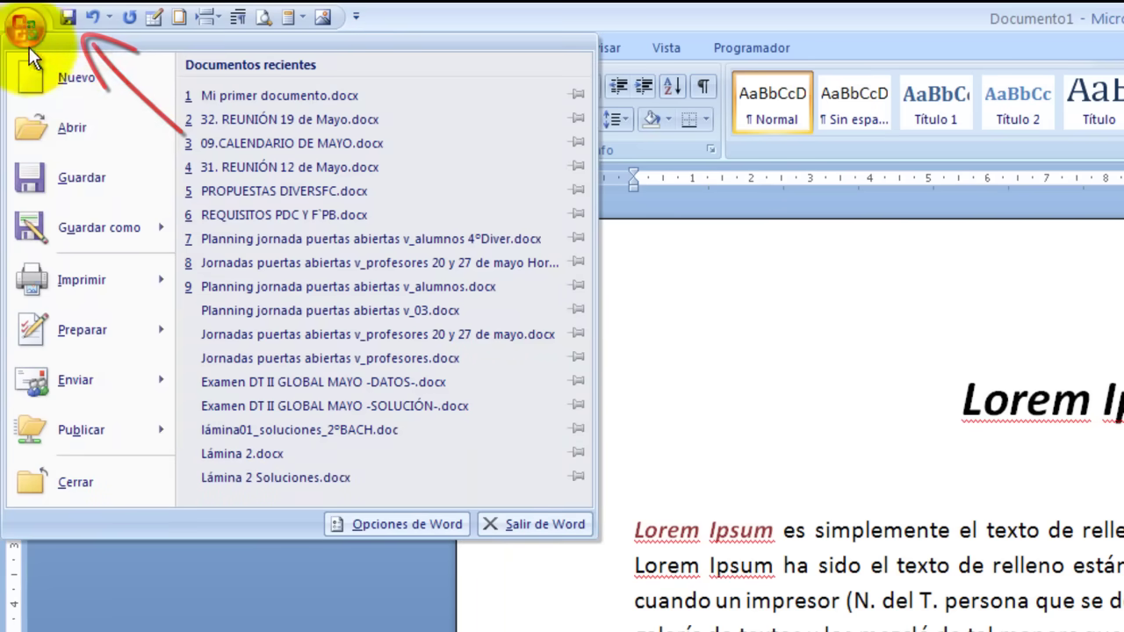
{"action": "mouse_move", "coordinate": [107, 225]}
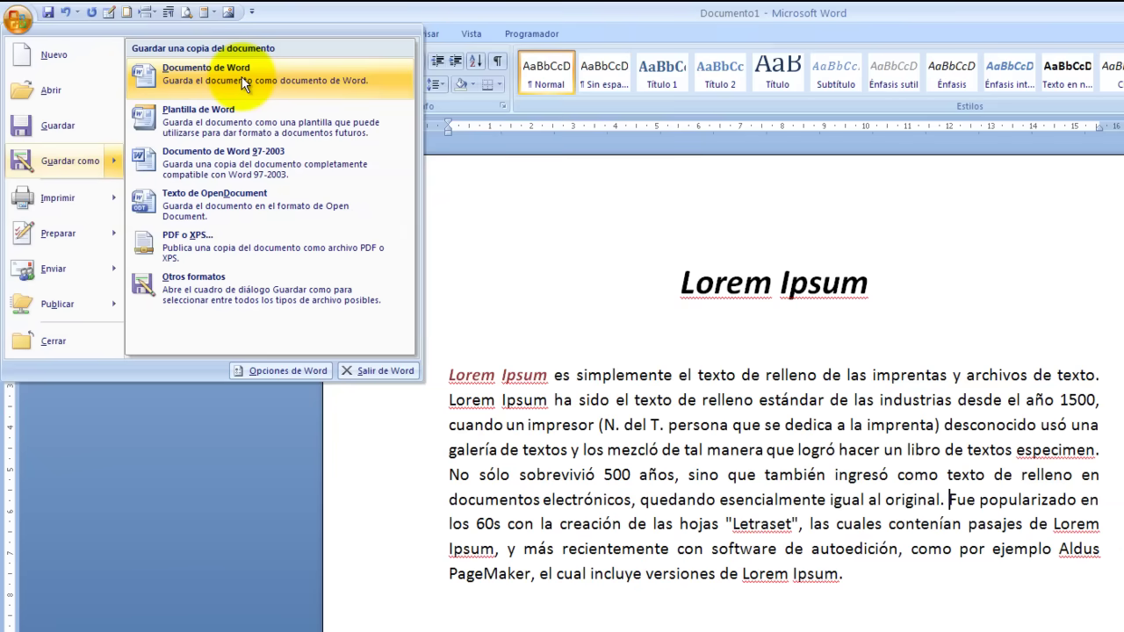
{"action": "left_click", "coordinate": [244, 82]}
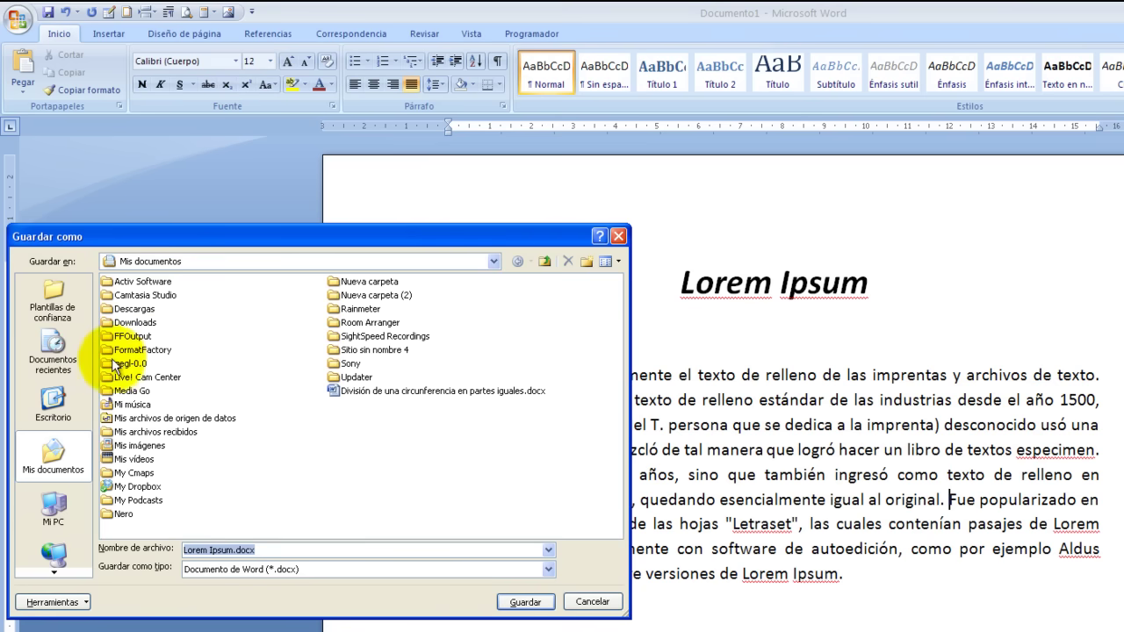
Open the Tutoriales Word folder on the Escritorio and keep Documento de Word (*.docx) as the type
{"action": "left_click", "coordinate": [54, 406]}
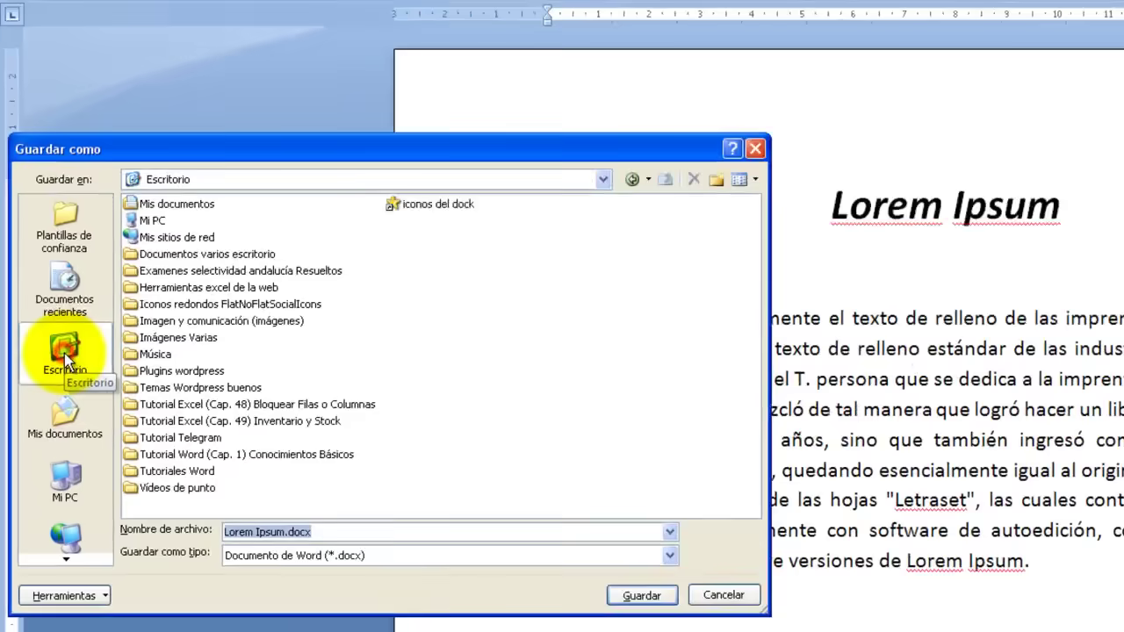
{"action": "left_click", "coordinate": [228, 441]}
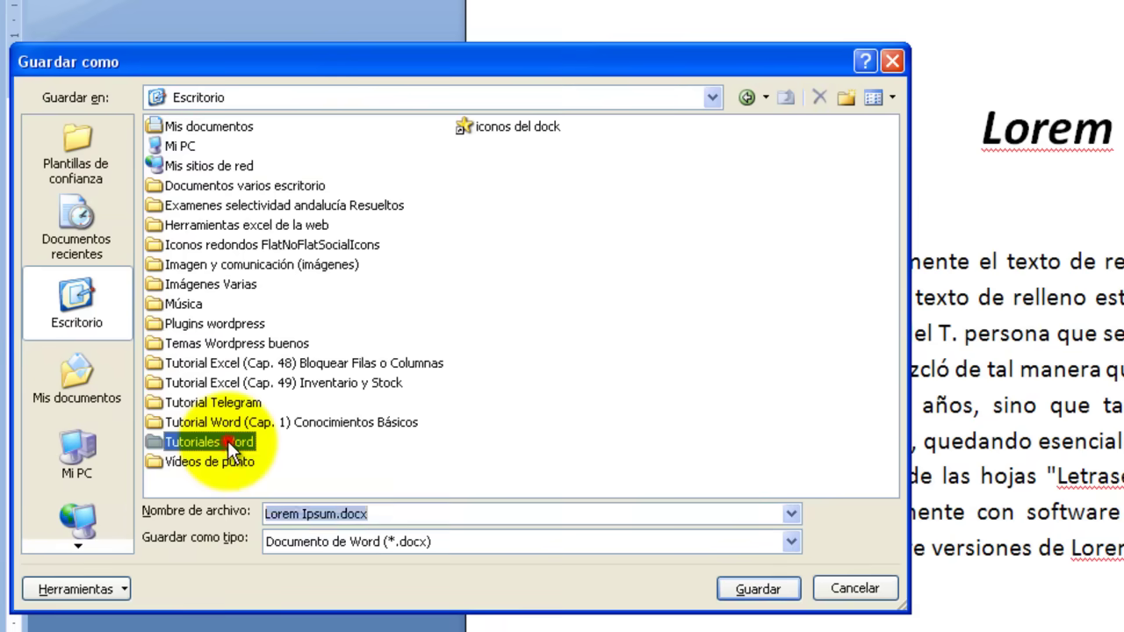
{"action": "double_click", "coordinate": [228, 442]}
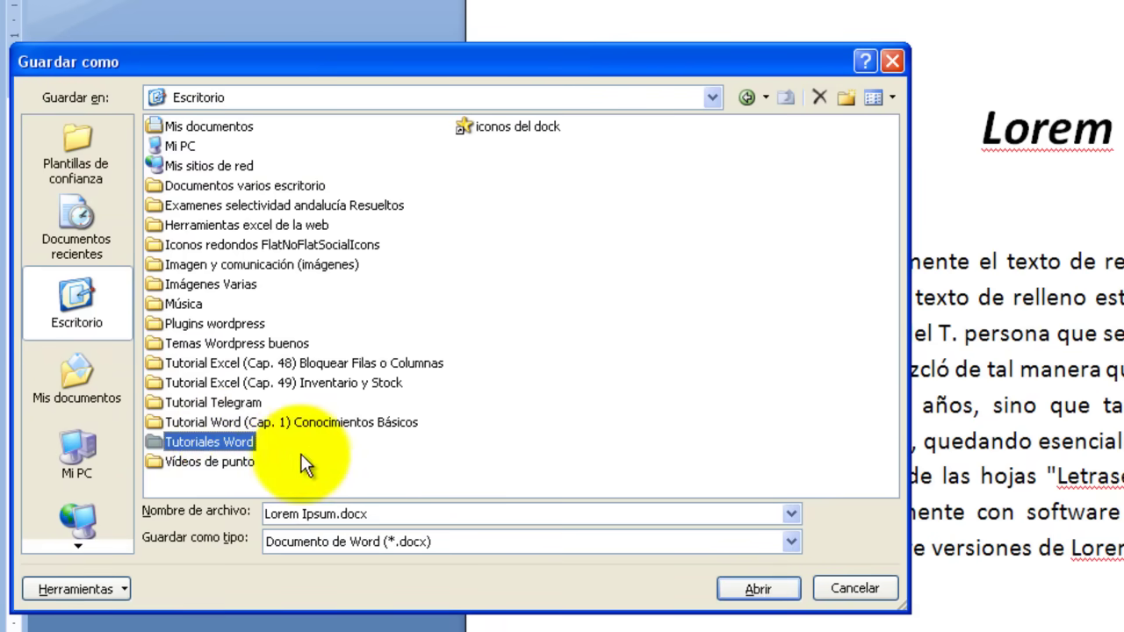
{"action": "double_click", "coordinate": [224, 437]}
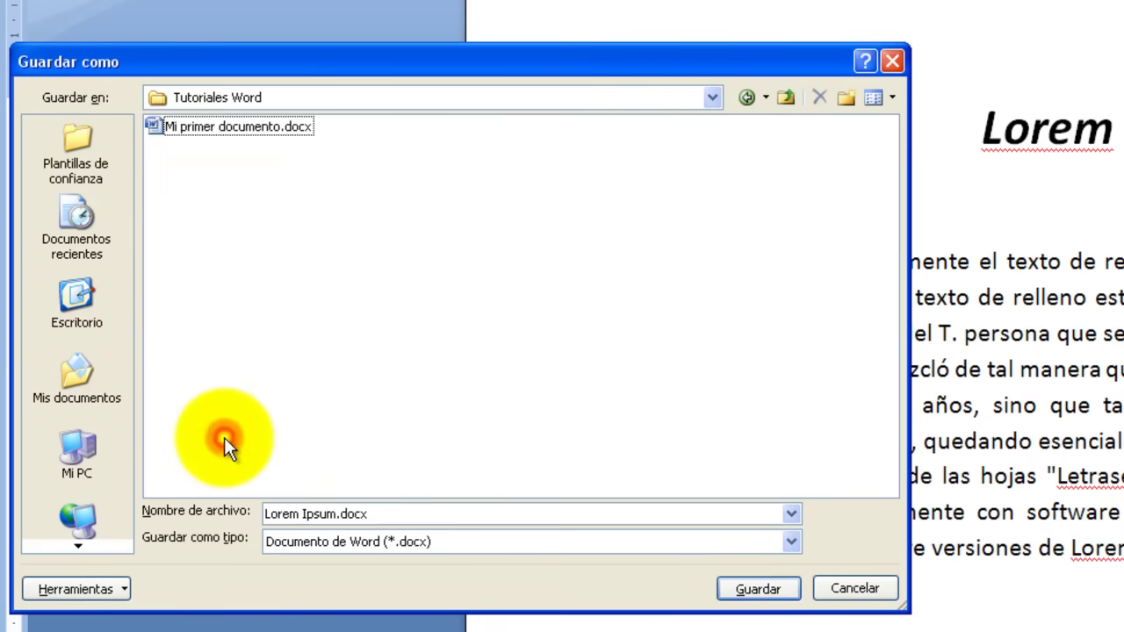
{"action": "left_click", "coordinate": [333, 513]}
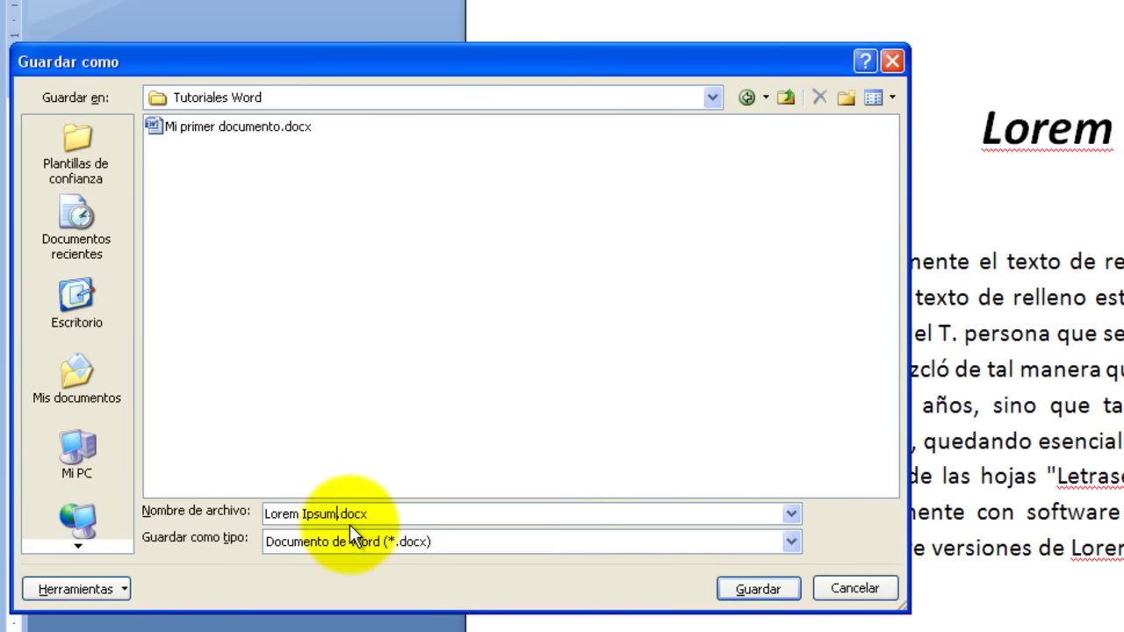
{"action": "left_click", "coordinate": [793, 542]}
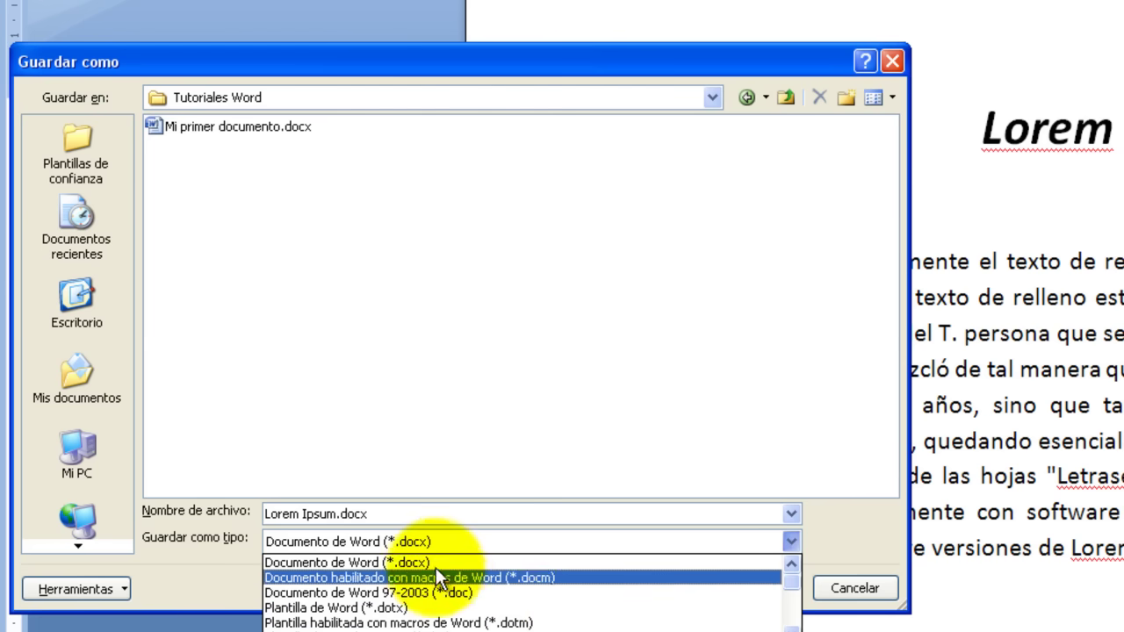
{"action": "left_click", "coordinate": [442, 538]}
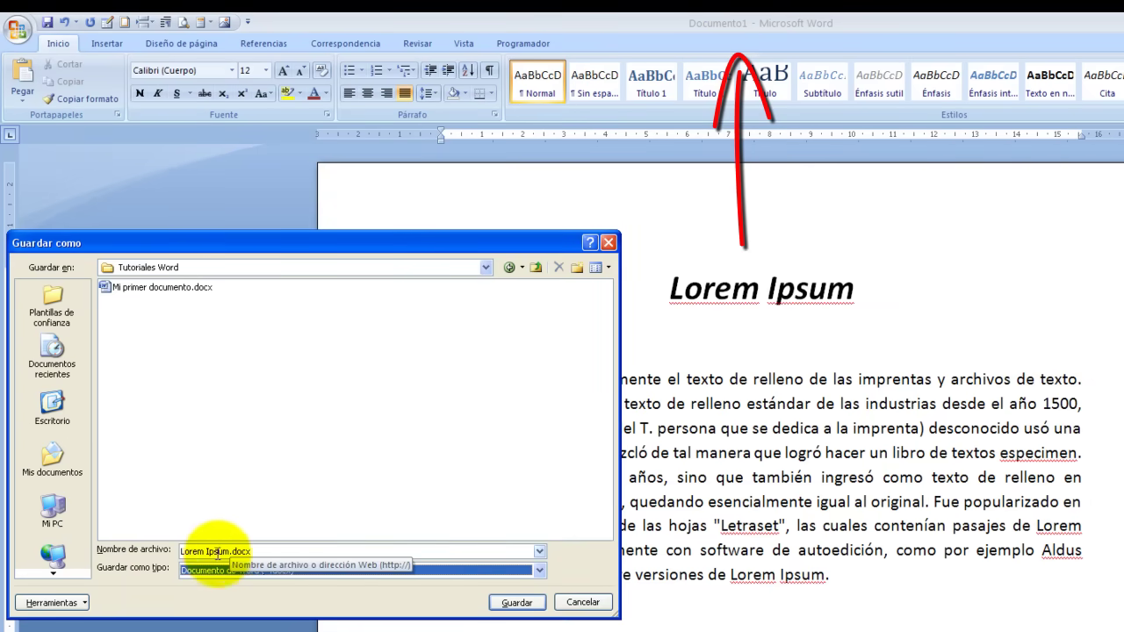
{"action": "left_click", "coordinate": [517, 604]}
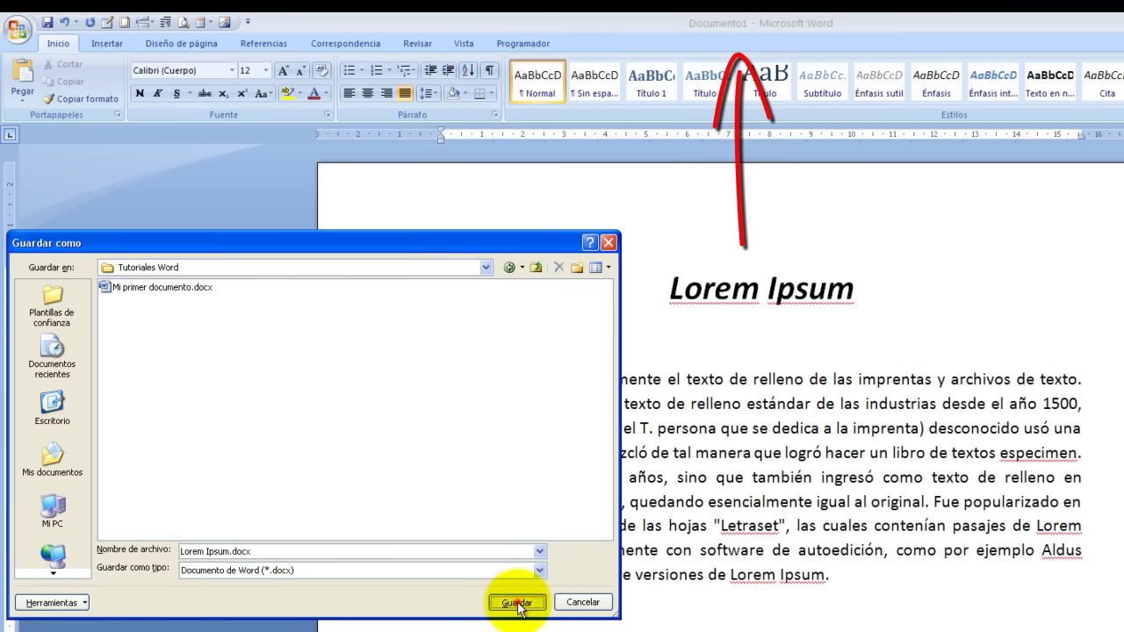